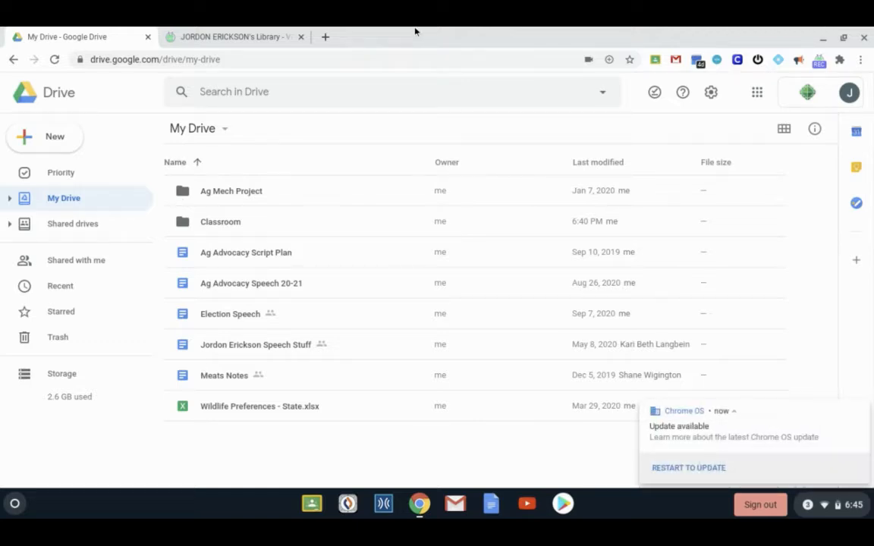
Step: Dismiss the update notification and create a new folder named FFA in My Drive
left_click(864, 413)
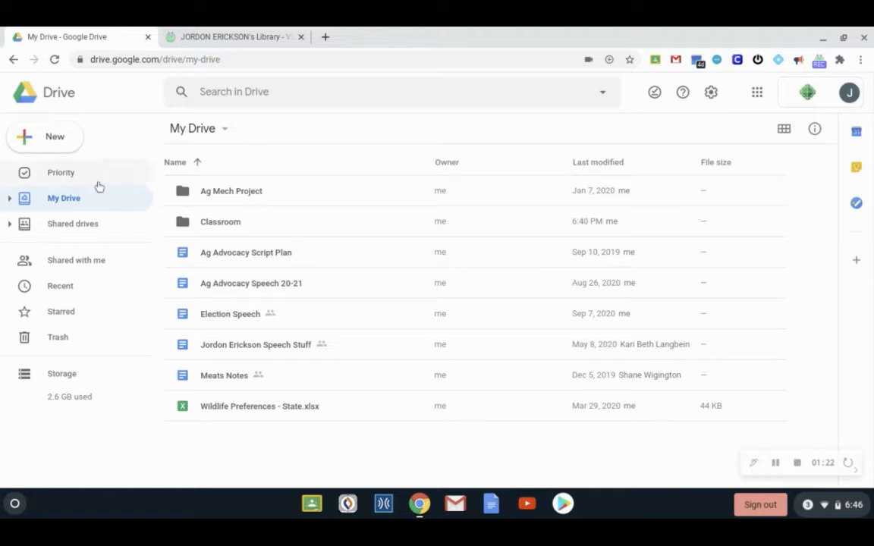
left_click(59, 143)
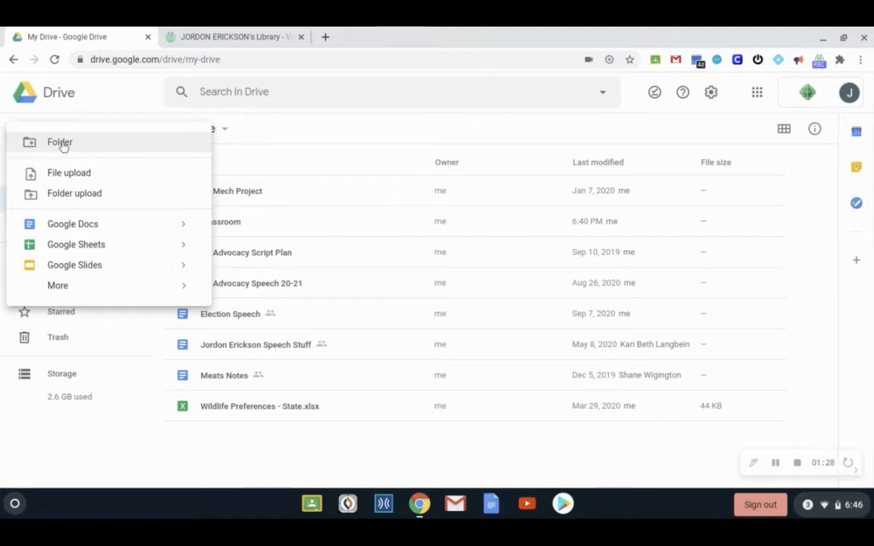
left_click(63, 144)
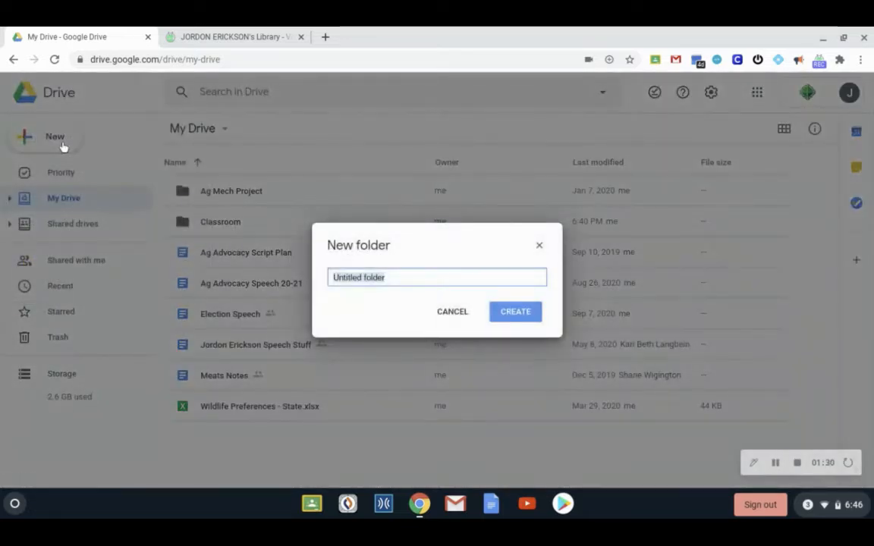
key("BackSpace")
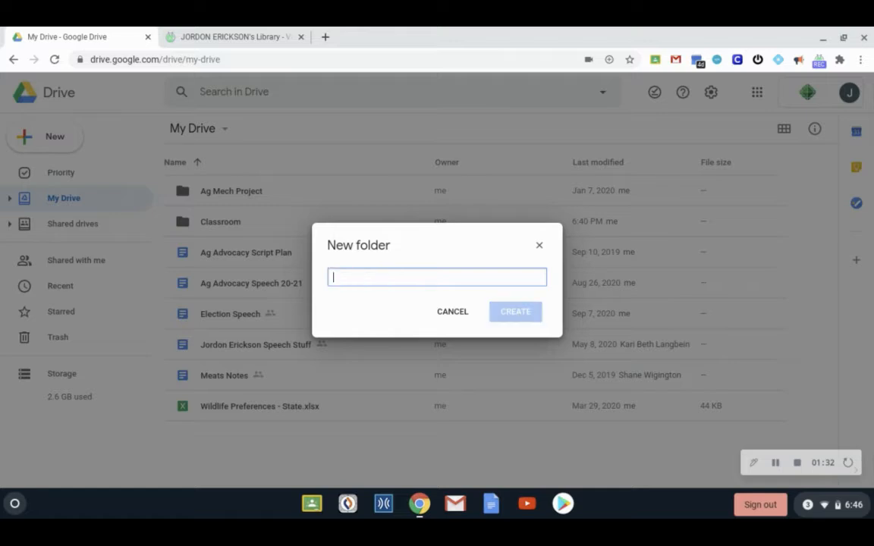
type("FFA")
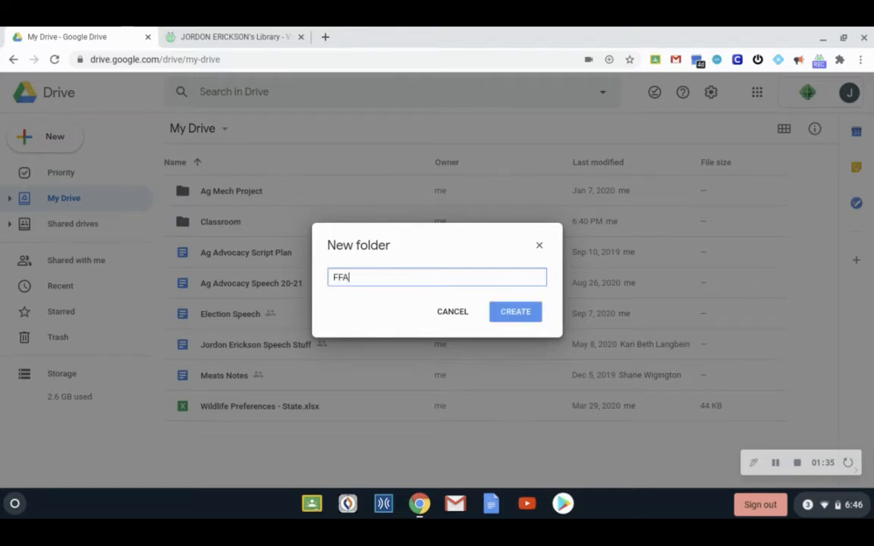
left_click(534, 318)
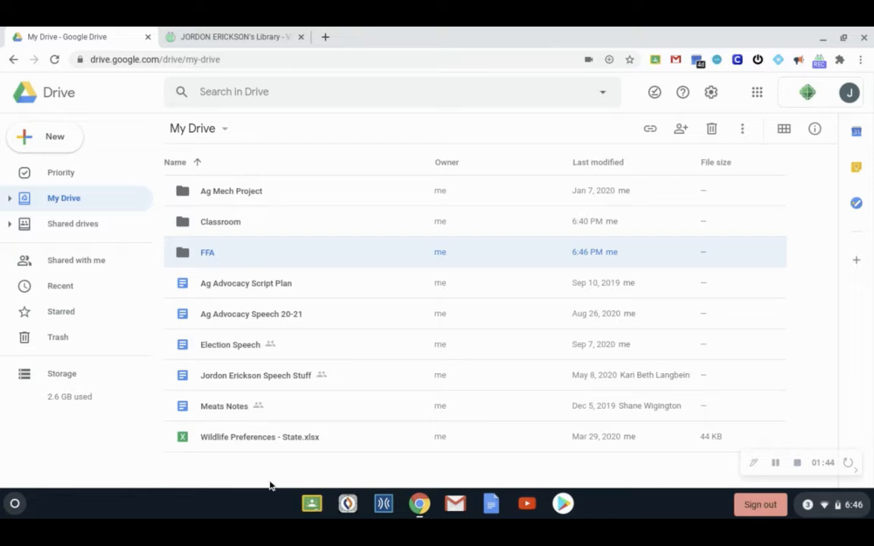
Step: Move the Ag Mech Project folder into the FFA folder, check FFA's contents and return to My Drive
right_click(262, 196)
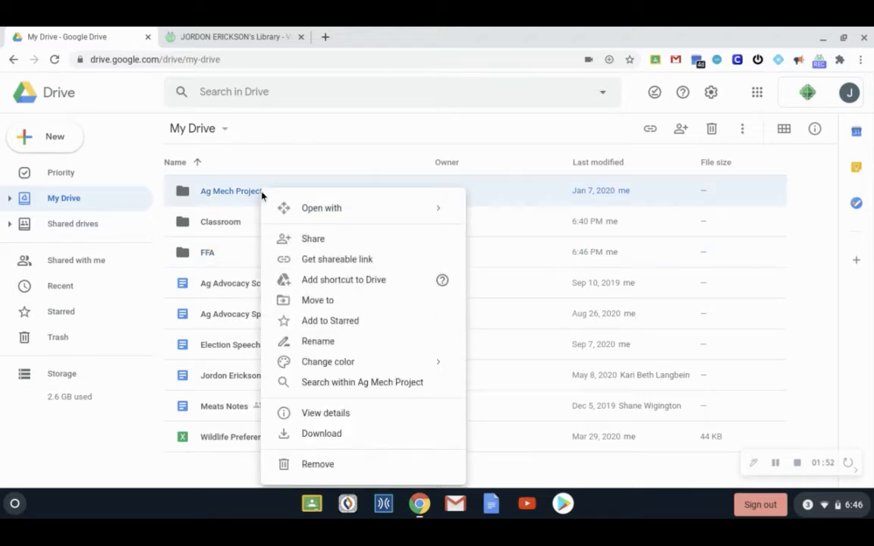
left_click(306, 301)
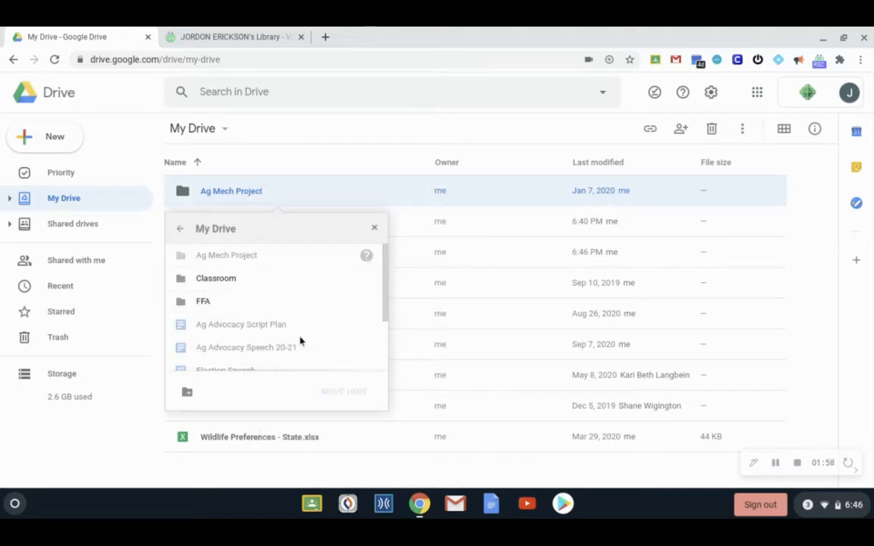
left_click(225, 304)
left_click(355, 392)
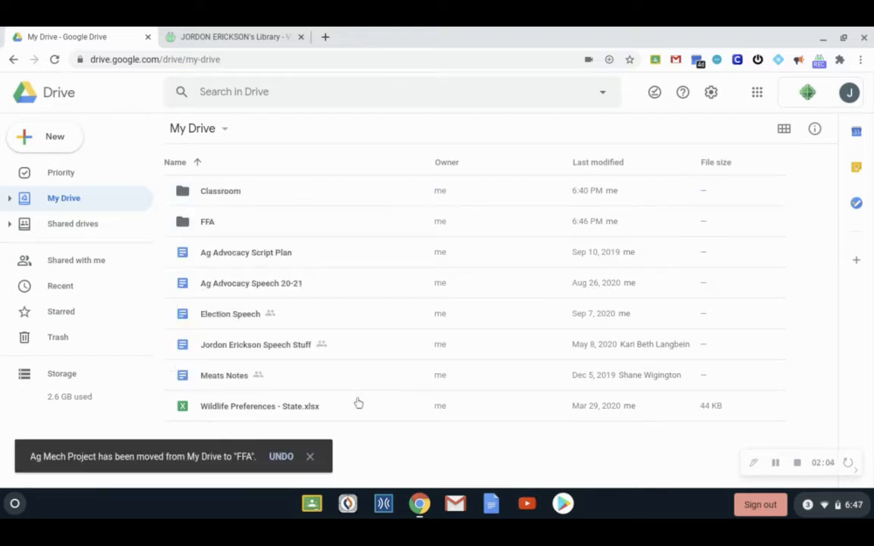
double_click(269, 232)
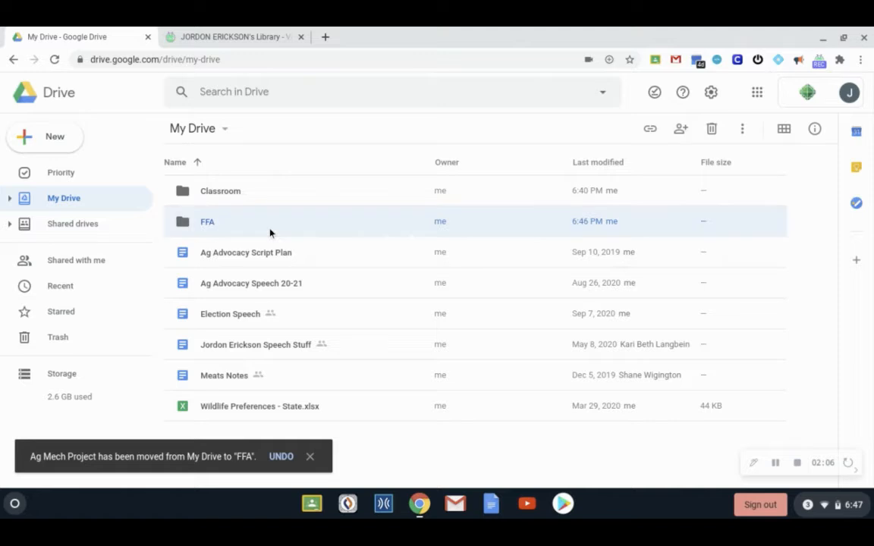
left_click(194, 129)
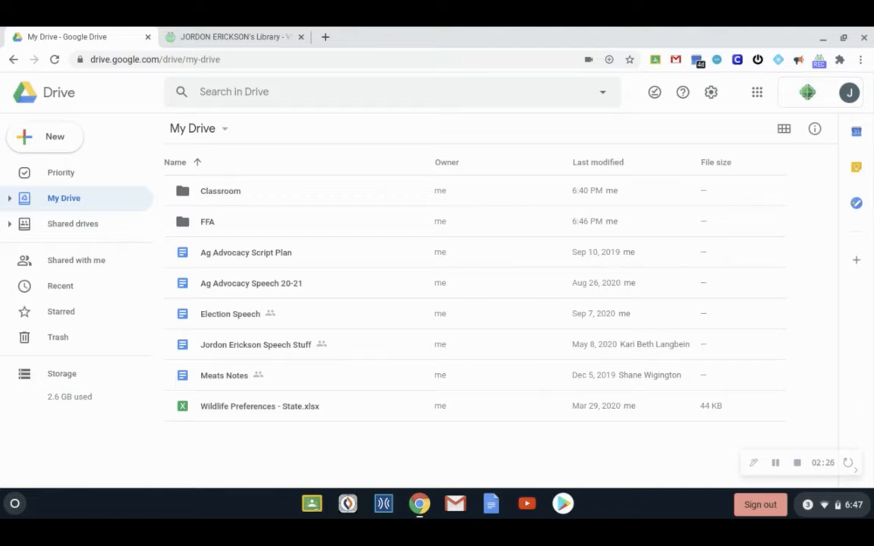
Step: Move all loose files, from Ag Advocacy Script Plan through Wildlife Preferences - State.xlsx, into the FFA folder and check its contents
left_click_drag(307, 448, 341, 253)
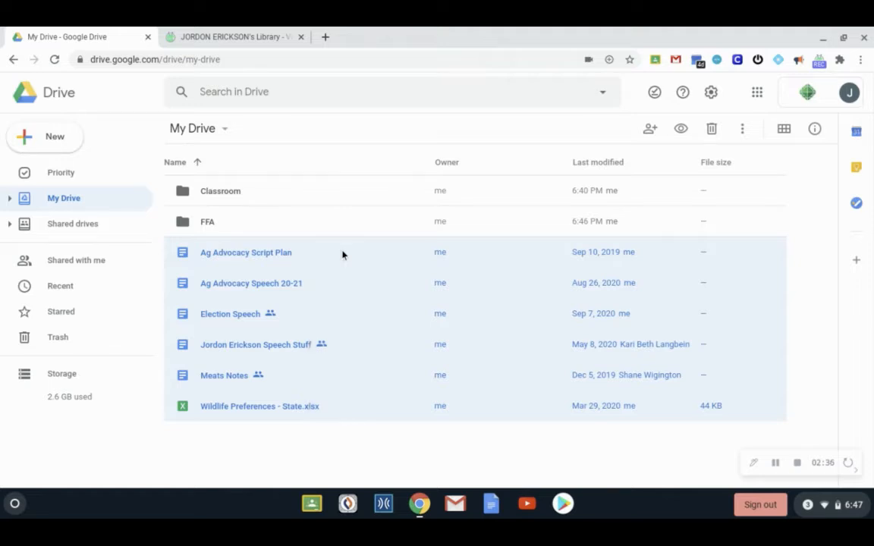
right_click(313, 277)
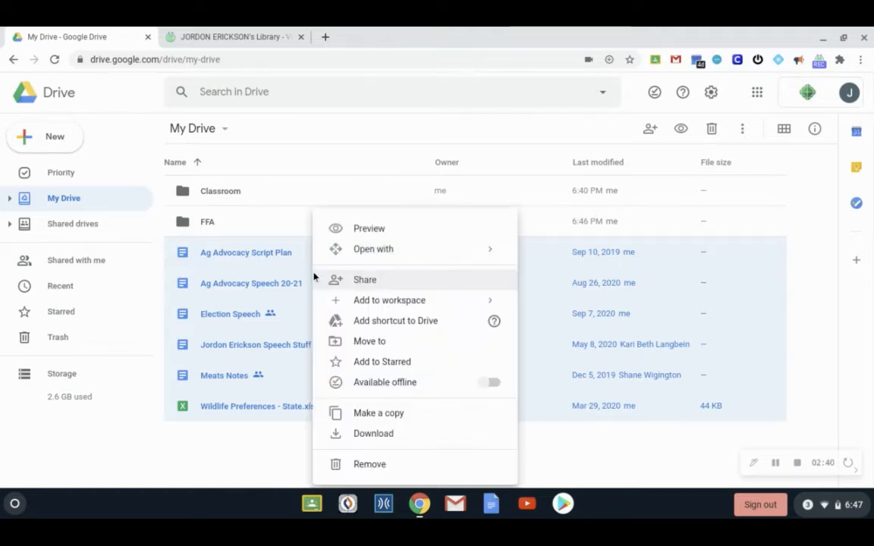
left_click(379, 342)
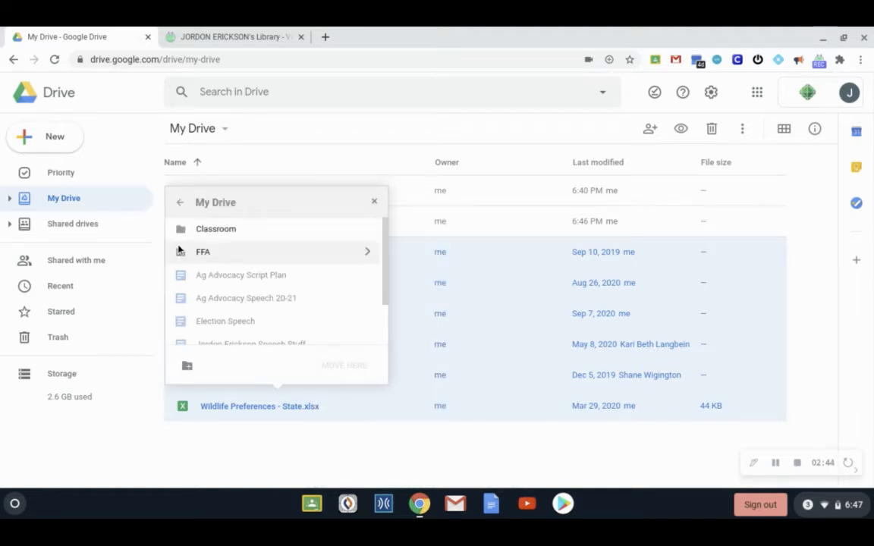
left_click(184, 253)
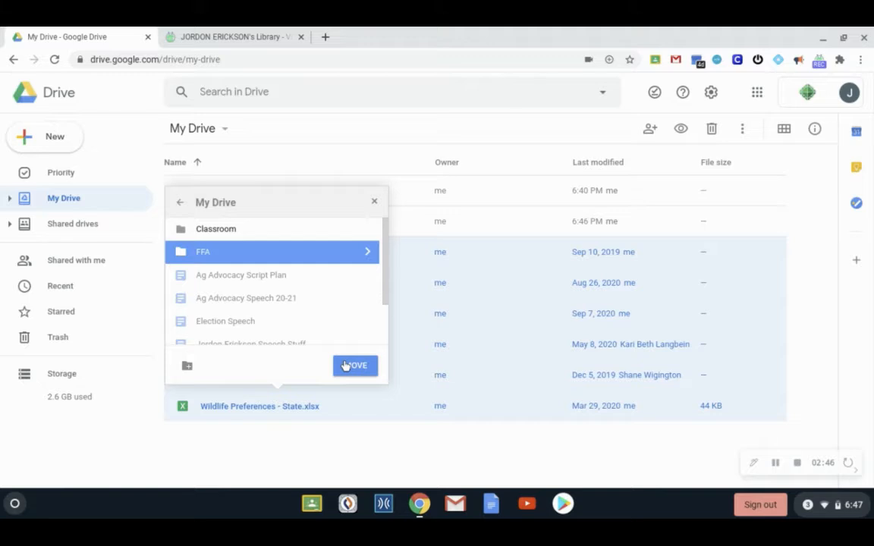
left_click(352, 366)
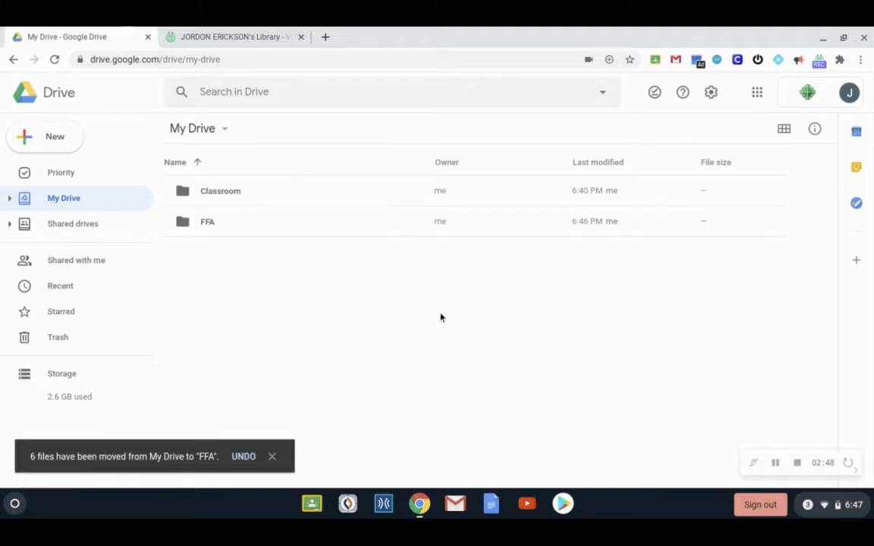
double_click(279, 218)
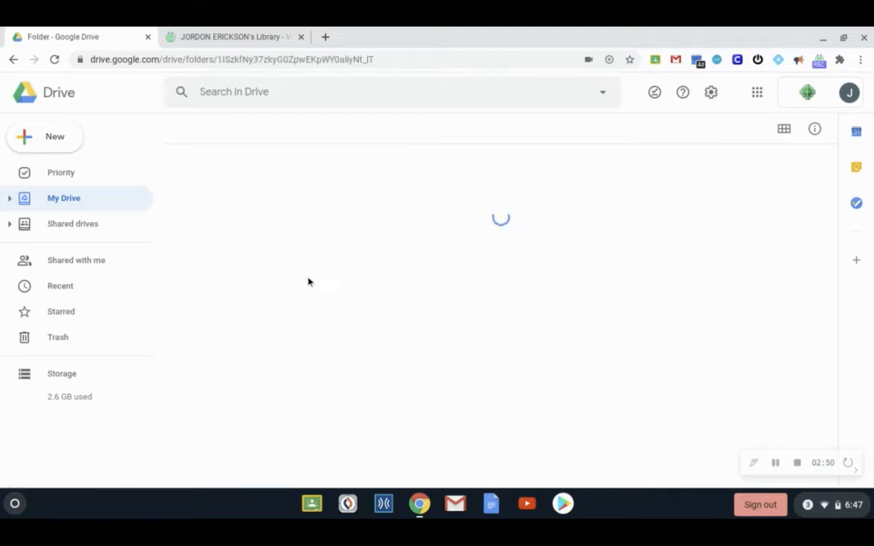
left_click(194, 129)
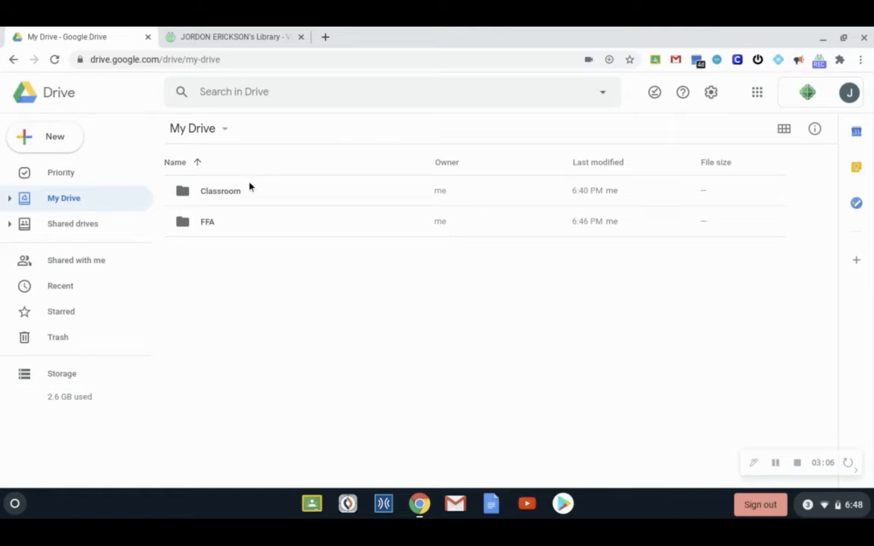
Step: Rename the FFA folder in My Drive as "1 FFA"
right_click(212, 226)
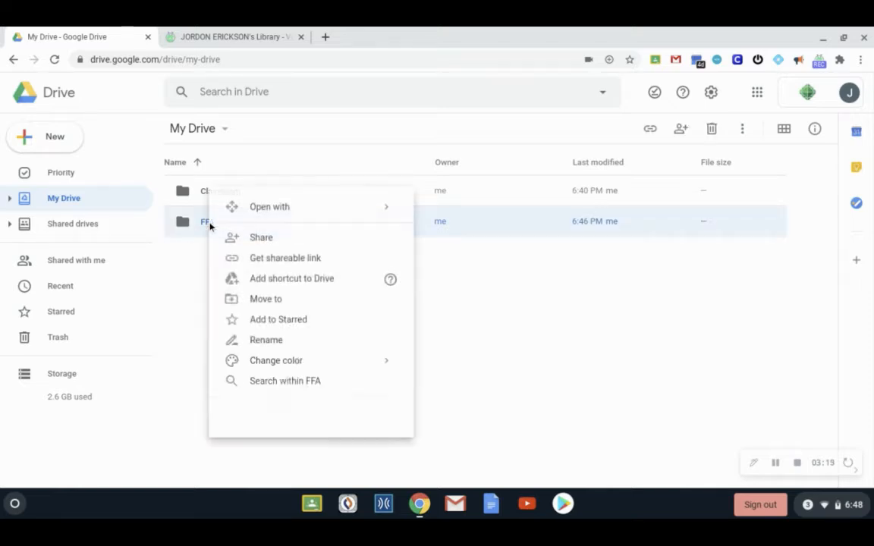
left_click(298, 343)
left_click(332, 277)
type("1 FFA")
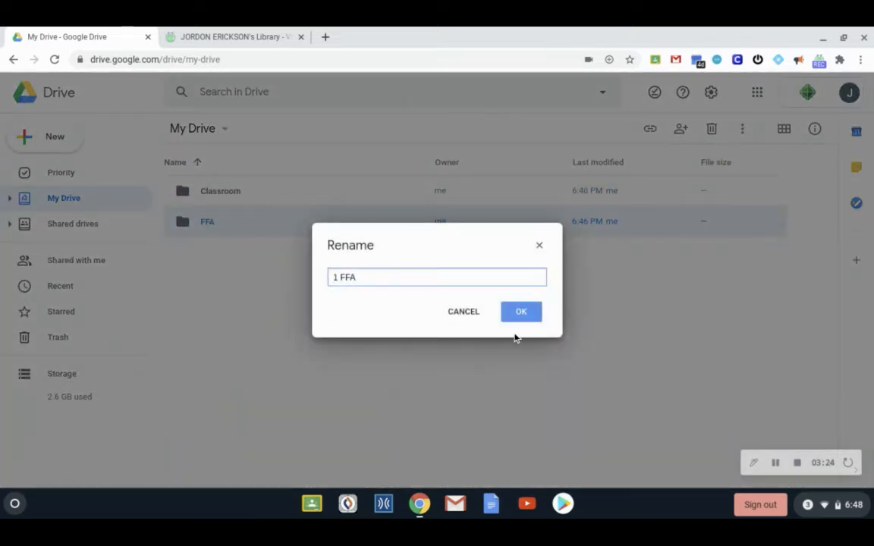
left_click(526, 311)
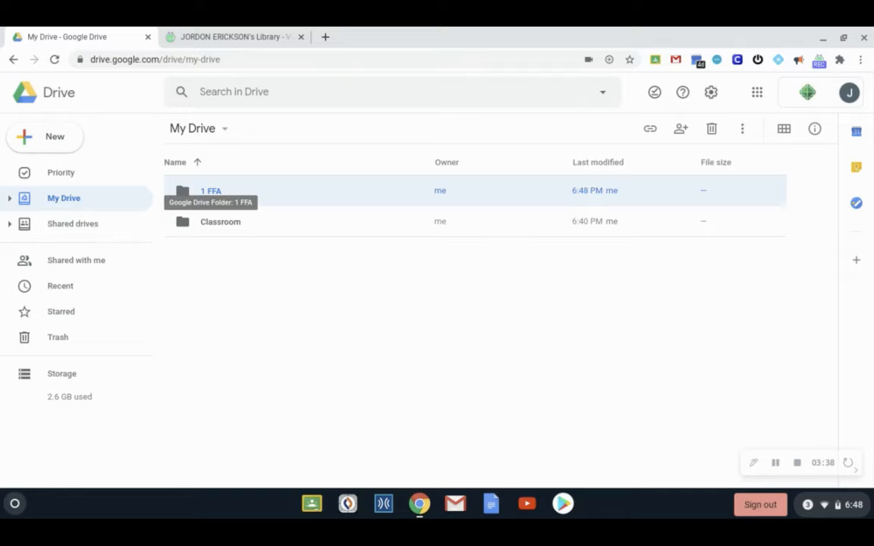
double_click(226, 222)
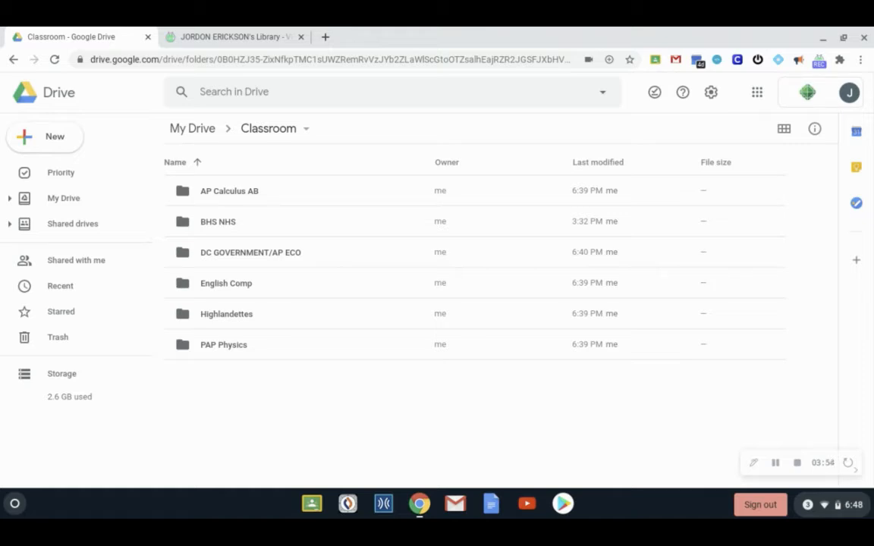
double_click(230, 315)
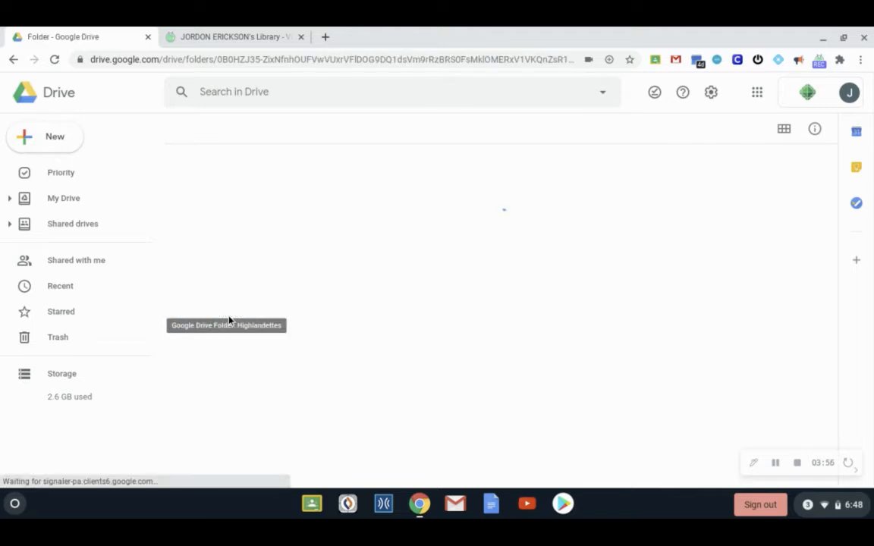
left_click(202, 127)
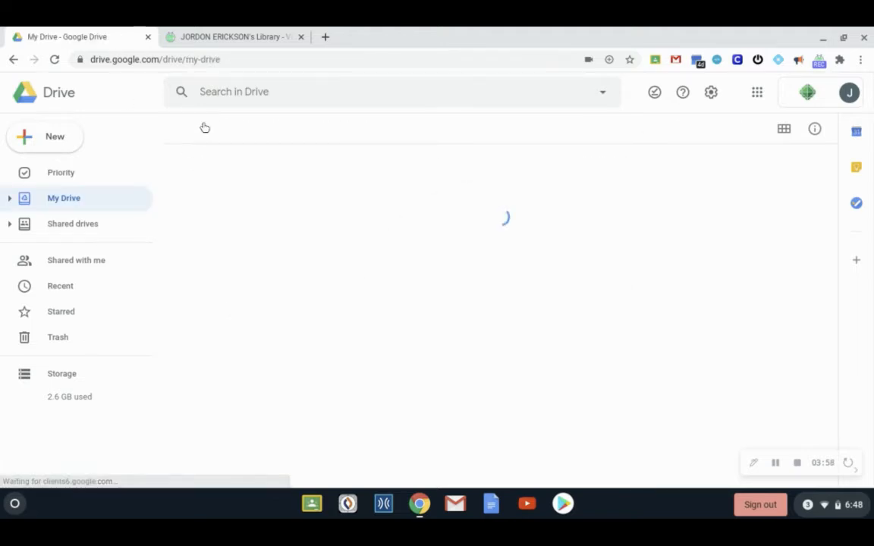
Step: Rename the Highlandettes folder inside the Classroom folder as "1 Highlandettes"
left_click(216, 231)
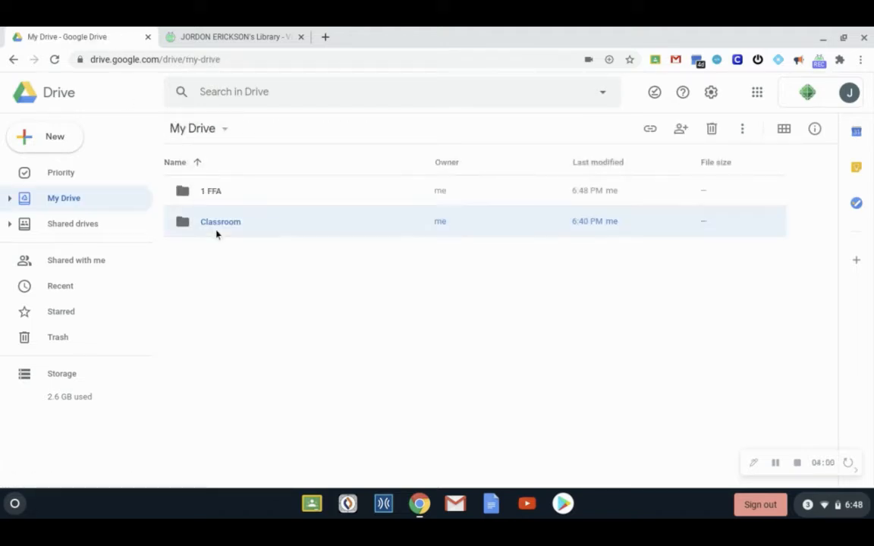
double_click(216, 234)
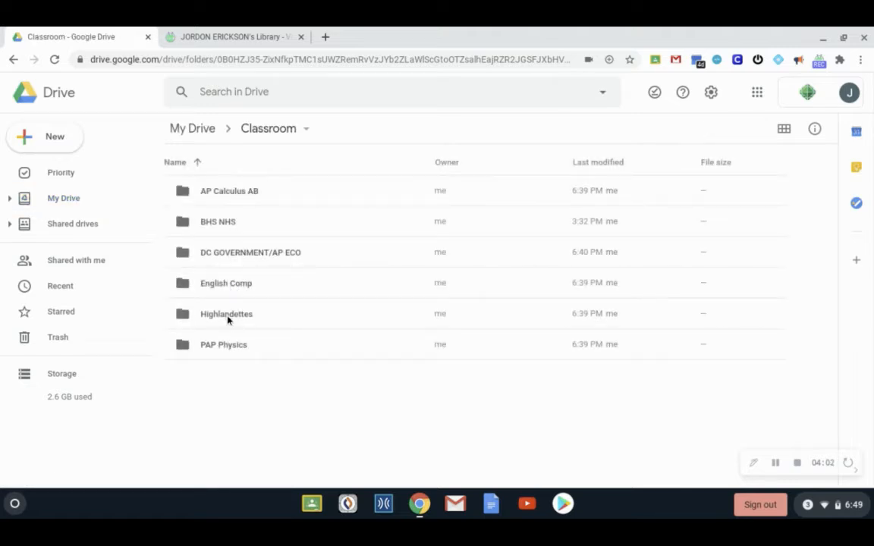
right_click(227, 320)
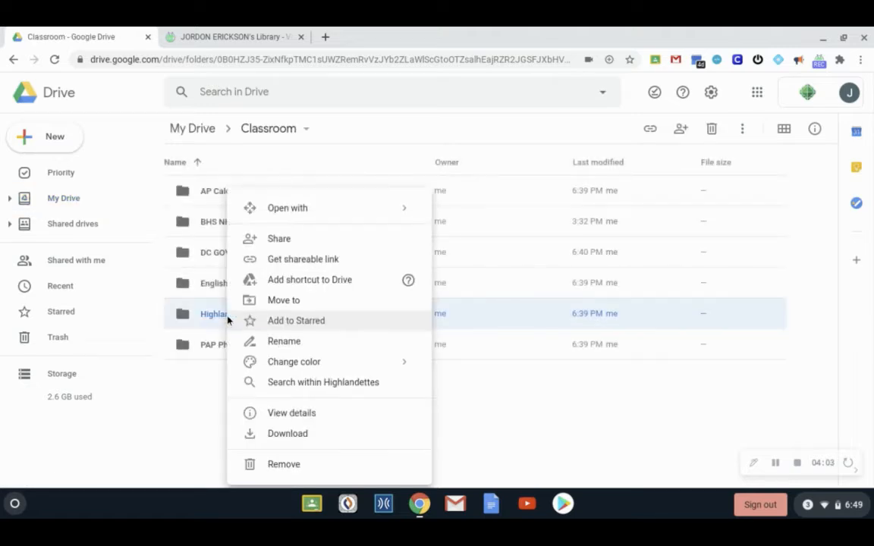
left_click(302, 343)
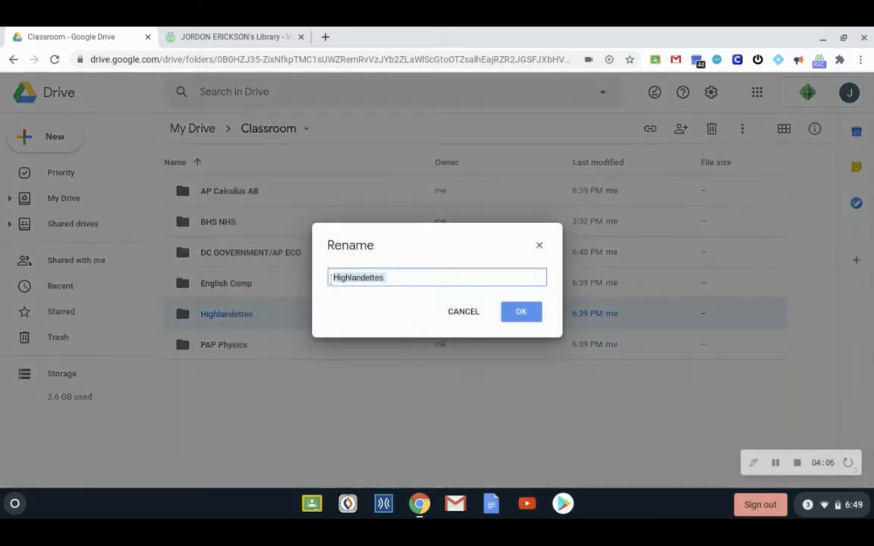
left_click(331, 278)
type("1")
left_click(511, 311)
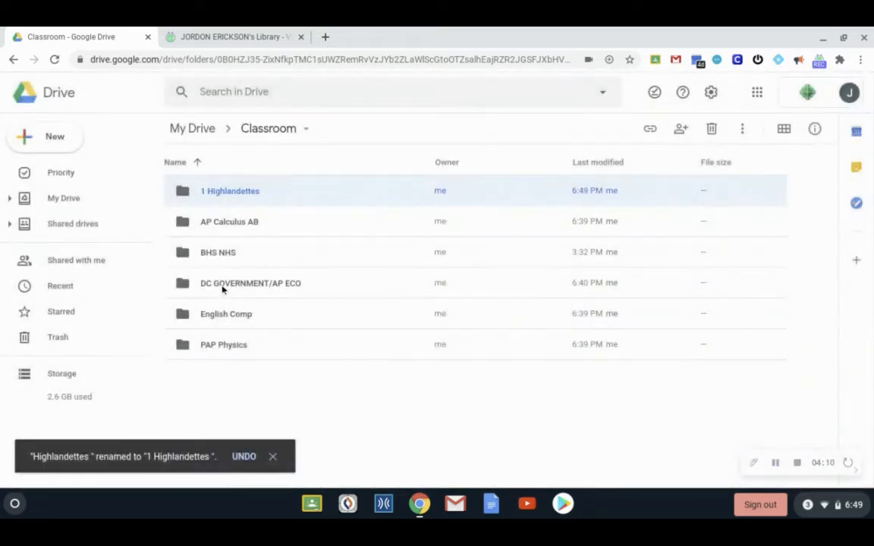
Step: Rename the DC GOVERNMENT/AP ECO folder in Classroom as "2 DC GOVERNMENT/AP ECO"
right_click(217, 286)
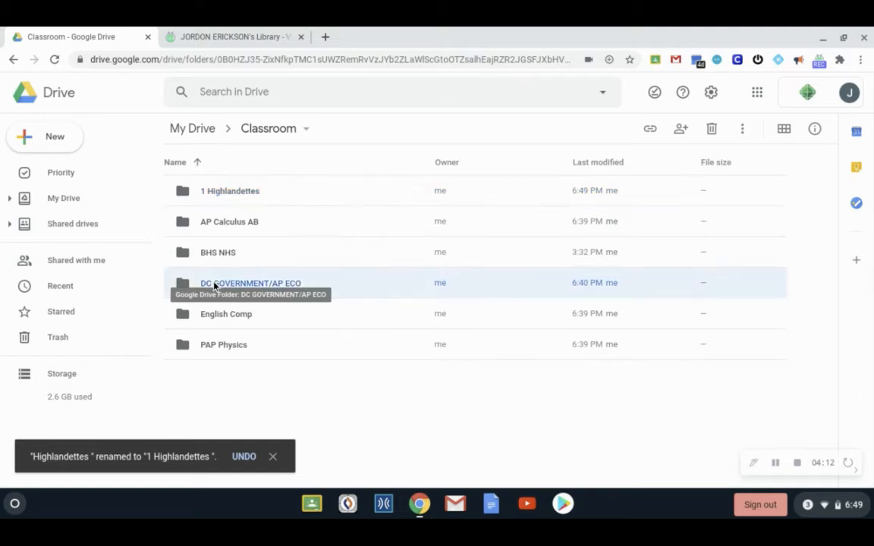
left_click(278, 339)
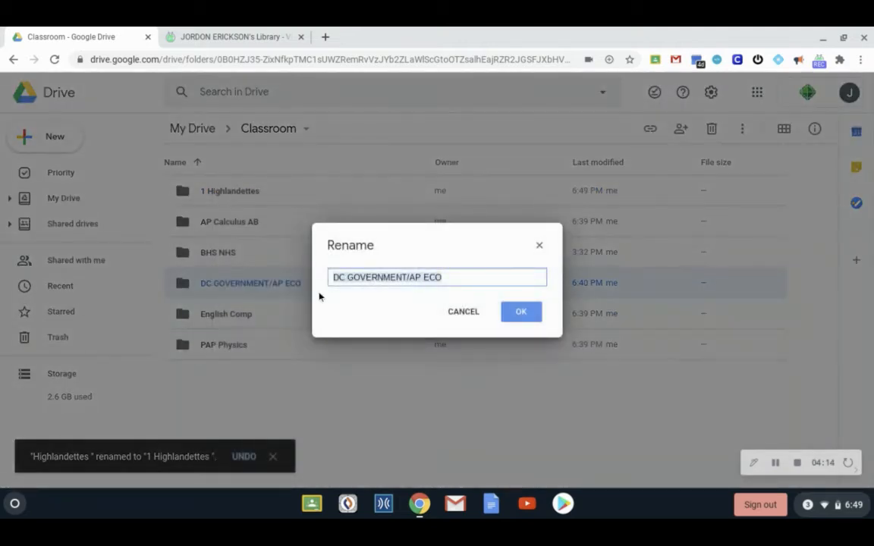
left_click(332, 278)
type("2")
left_click(527, 313)
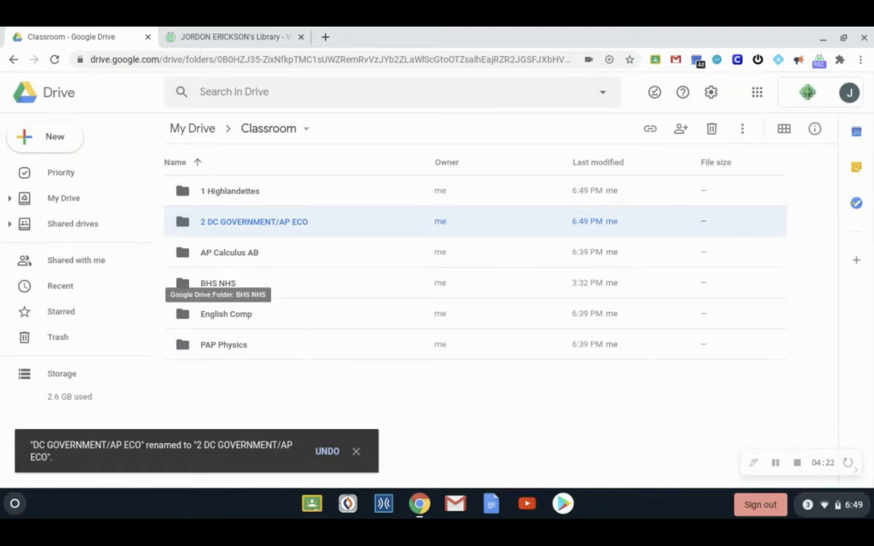
Step: Rename the BHS NHS folder in Classroom as "0 BHS NHS"
right_click(206, 286)
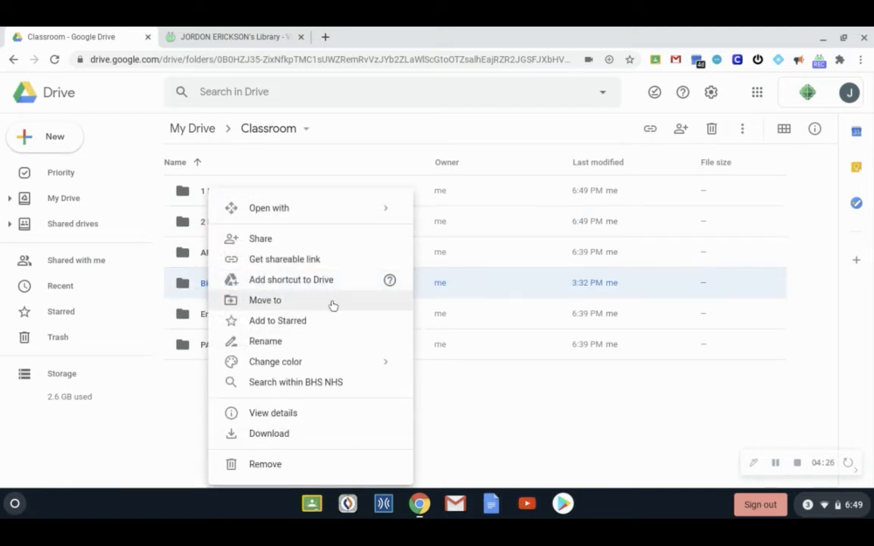
left_click(288, 342)
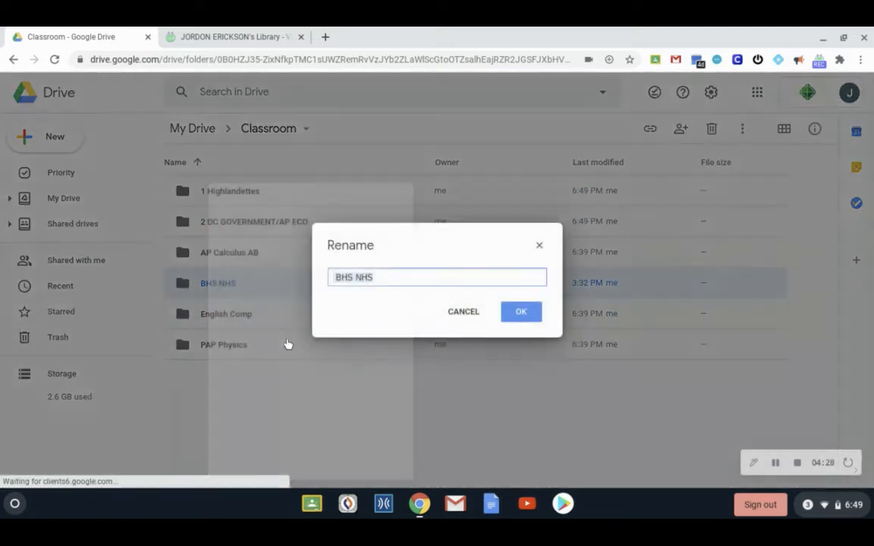
left_click(335, 277)
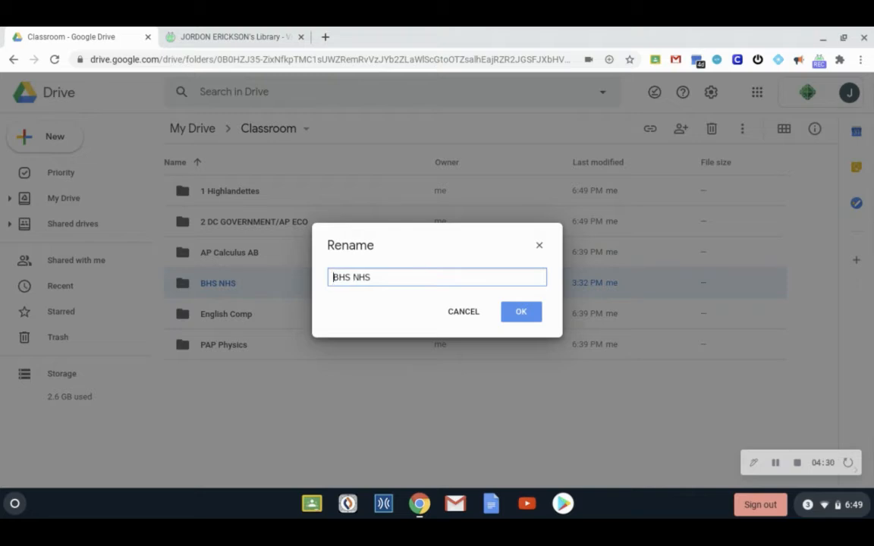
type("0")
left_click(522, 311)
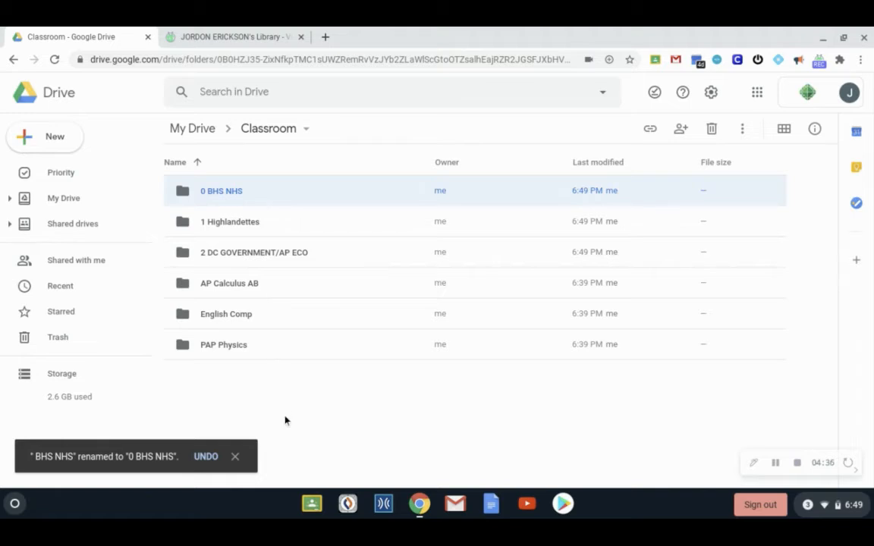
Step: Change the colour of the 1 FFA folder in My Drive to light green and the Classroom folder to light purple
left_click(196, 132)
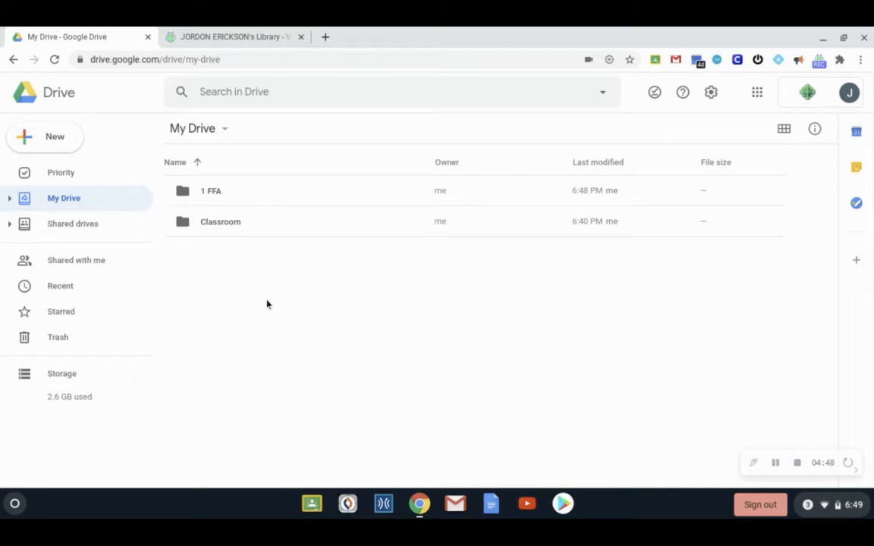
right_click(186, 196)
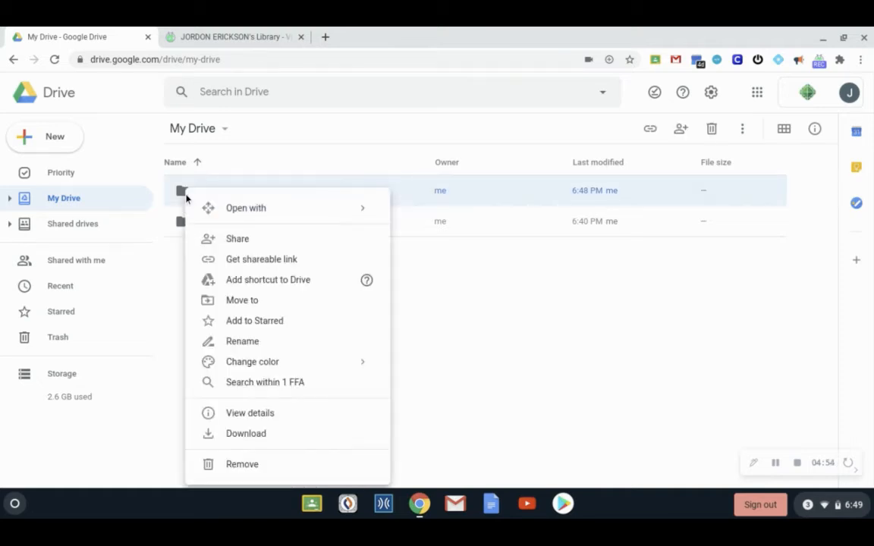
mouse_move(285, 369)
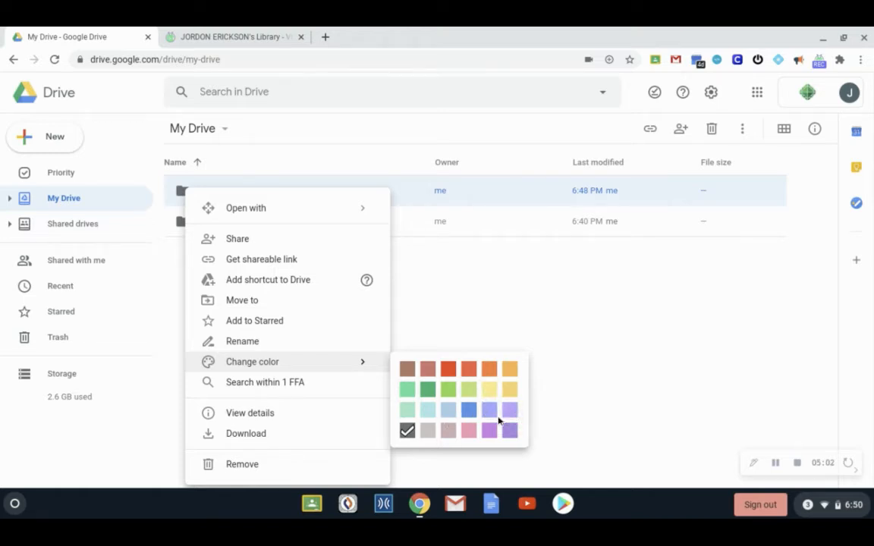
left_click(429, 413)
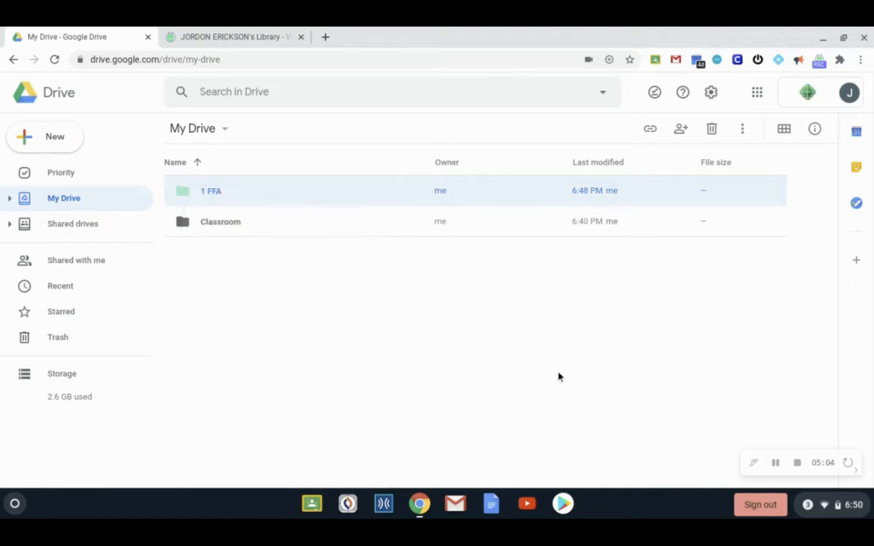
right_click(185, 225)
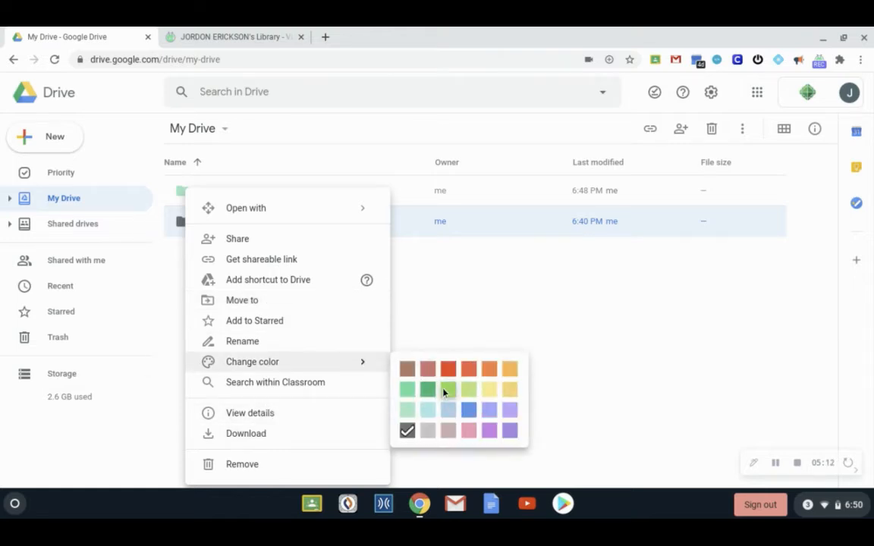
left_click(508, 411)
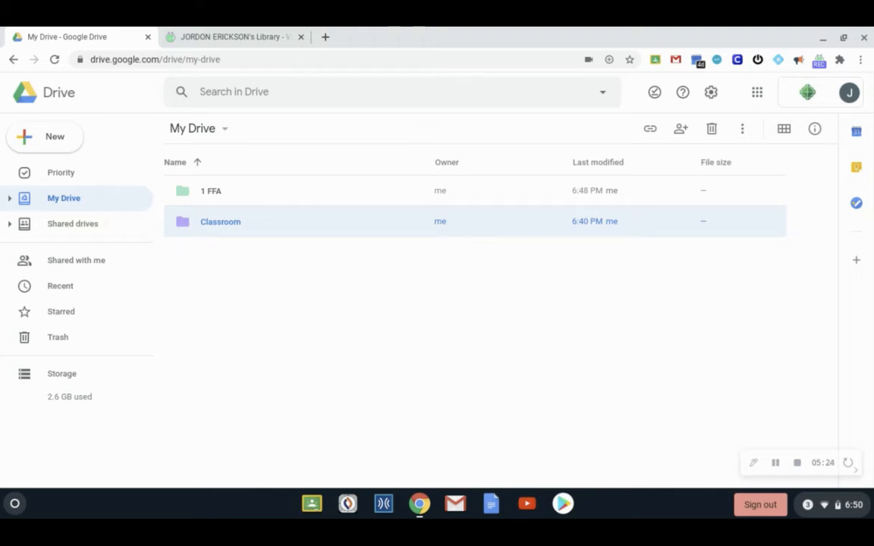
Step: Create a new folder named "LDE" inside the 1 FFA folder
double_click(260, 222)
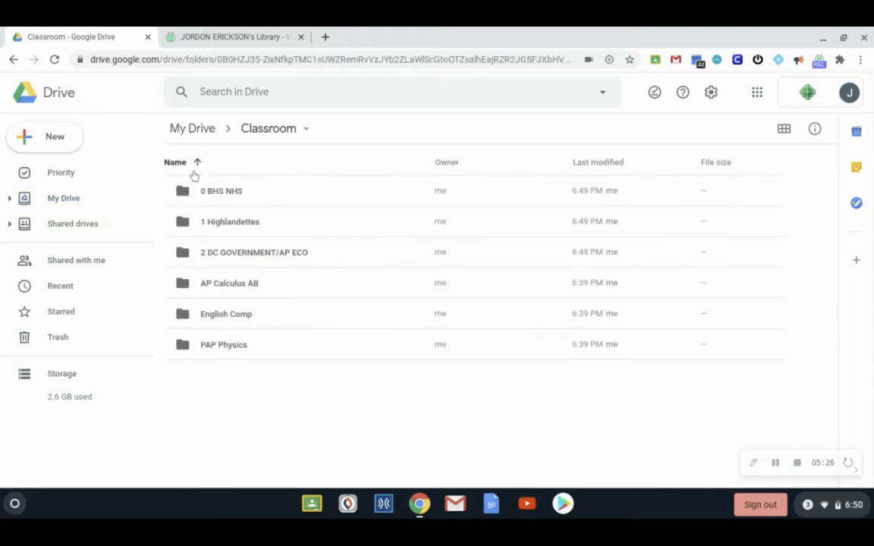
left_click(192, 130)
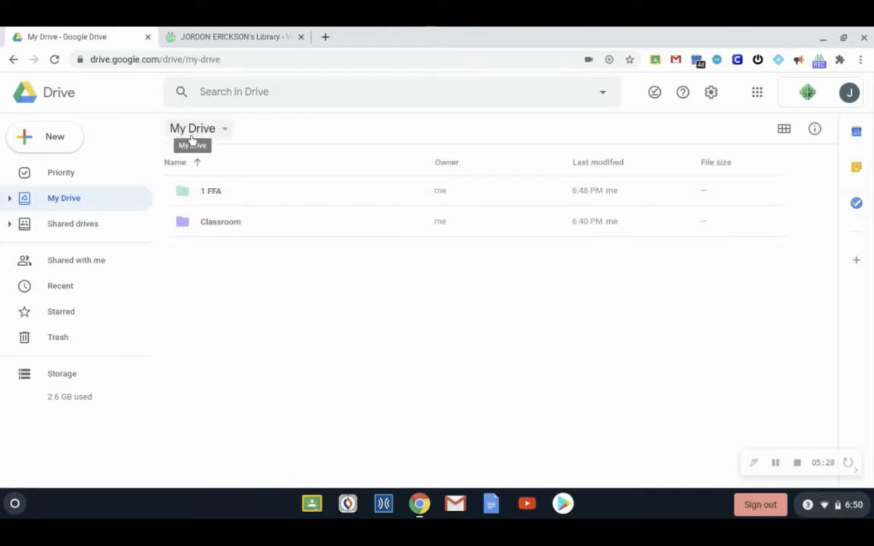
double_click(215, 196)
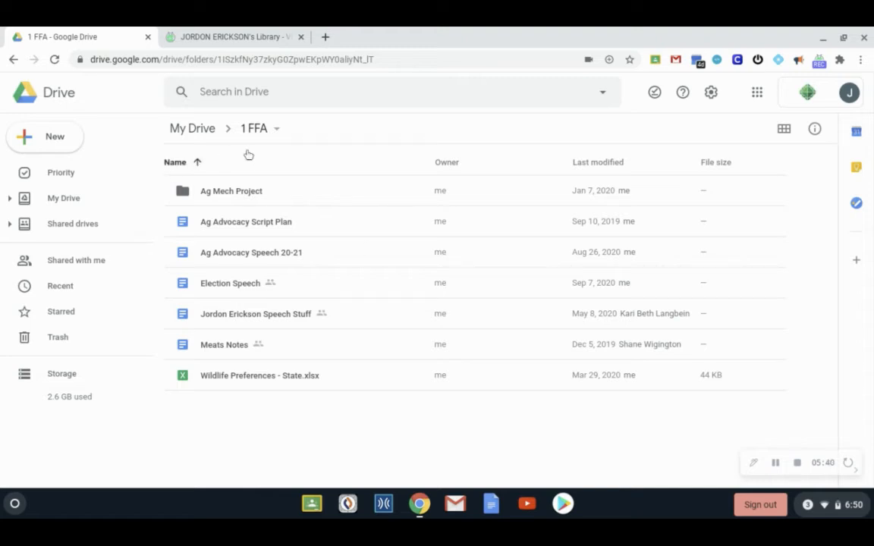
left_click(60, 138)
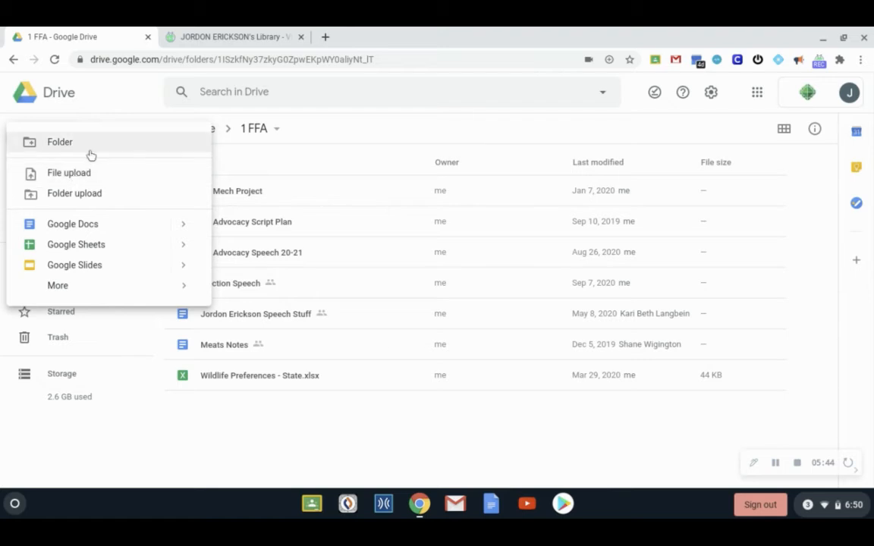
left_click(80, 142)
left_click(436, 275)
key("BackSpace")
key("BackSpace")
key("BackSpace")
key("BackSpace")
key("BackSpace")
key("BackSpace")
key("BackSpace")
key("BackSpace")
key("BackSpace")
key("BackSpace")
key("BackSpace")
key("BackSpace")
key("BackSpace")
key("BackSpace")
key("BackSpace")
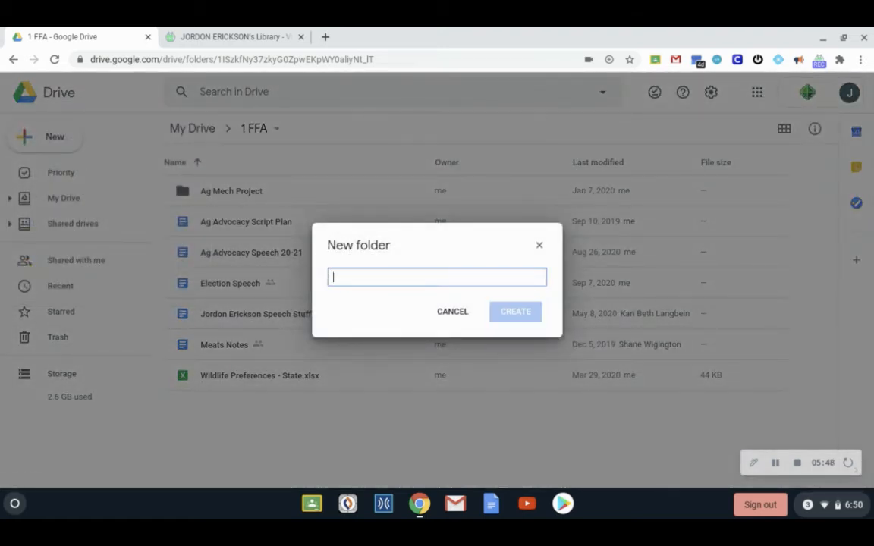
type("LDE")
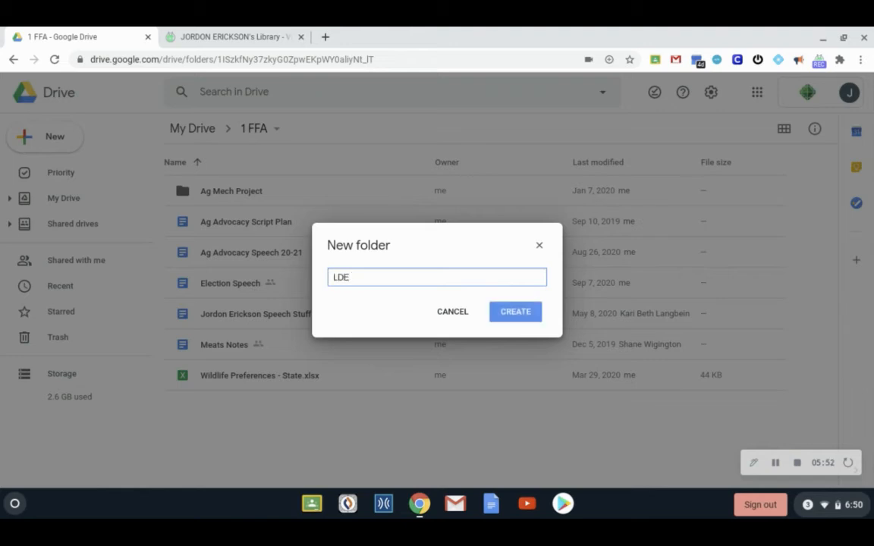
left_click(537, 316)
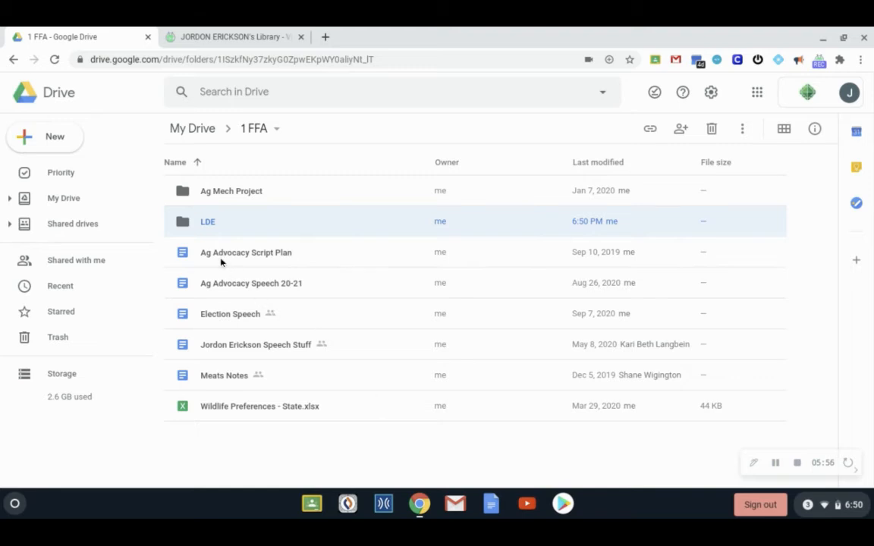
Step: Move Ag Advocacy Speech 20-21, Election Speech and the Speech Stuff document from 1 FFA into the LDE folder
left_click_drag(221, 260, 225, 326)
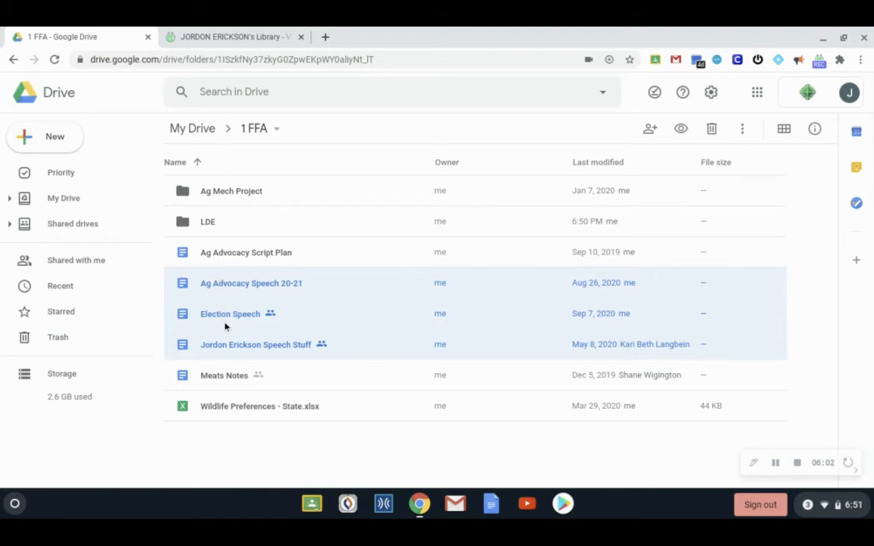
right_click(224, 326)
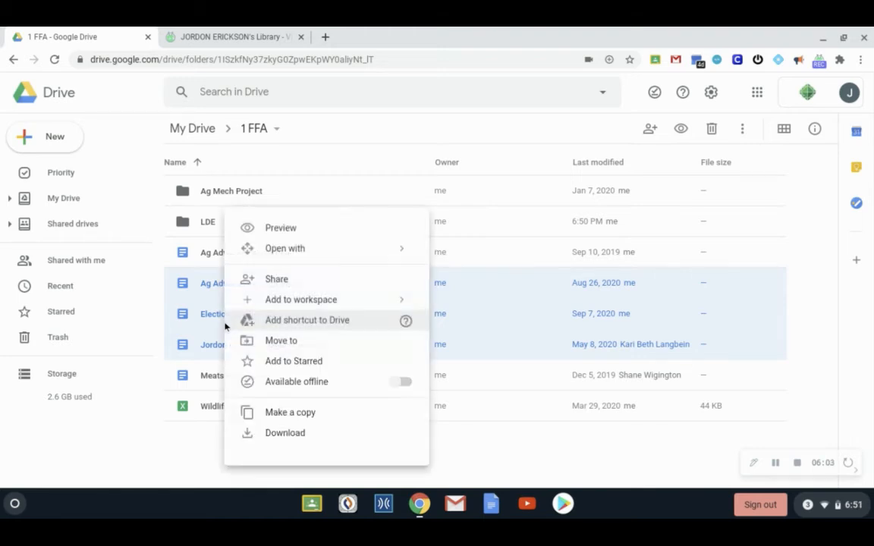
left_click(302, 342)
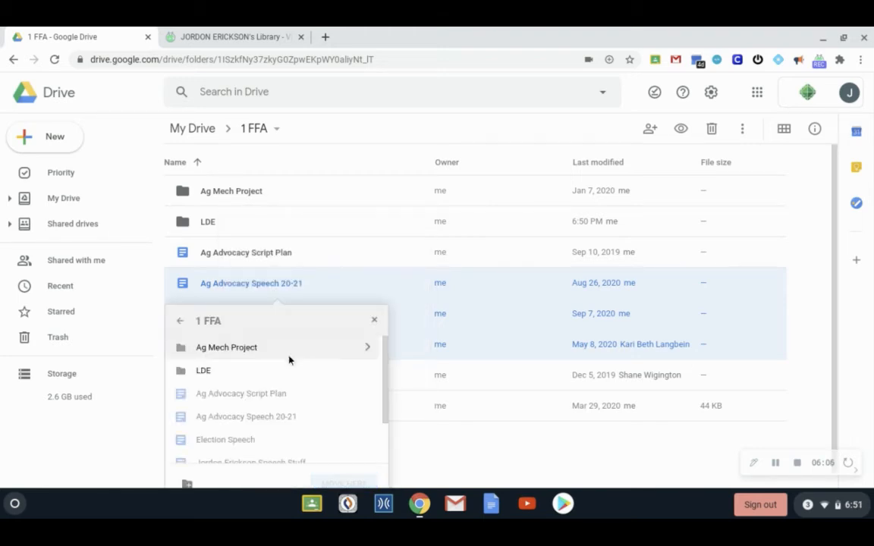
left_click(224, 372)
left_click(346, 482)
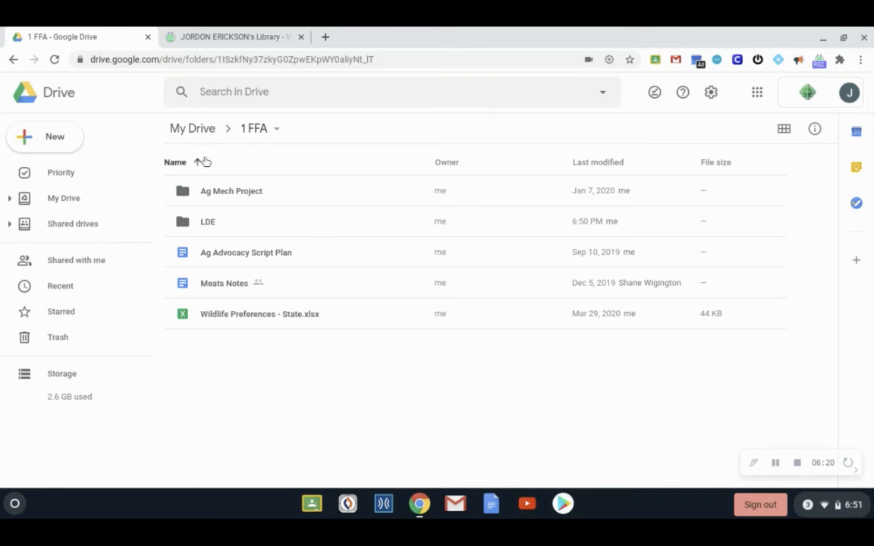
Step: Create a Google Docs document titled "Essay" in the English Comp folder inside Classroom and close it
left_click(189, 138)
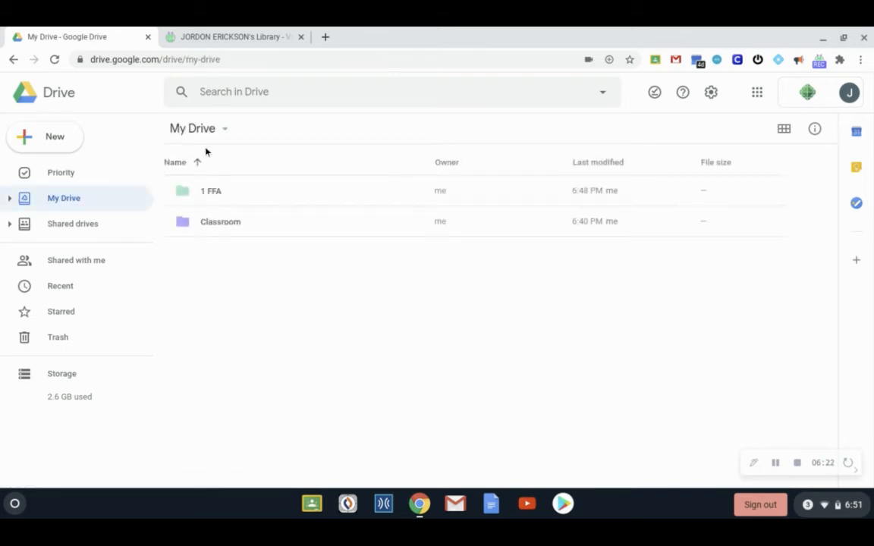
double_click(231, 228)
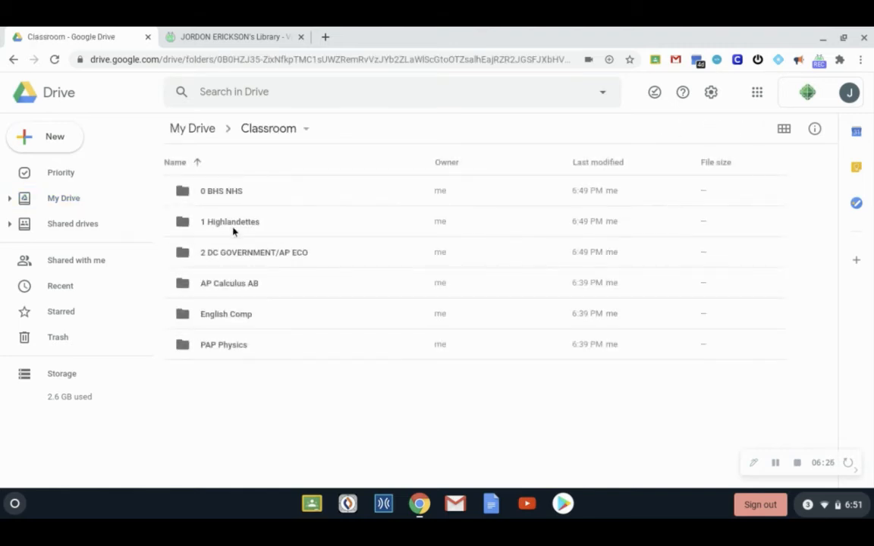
double_click(244, 322)
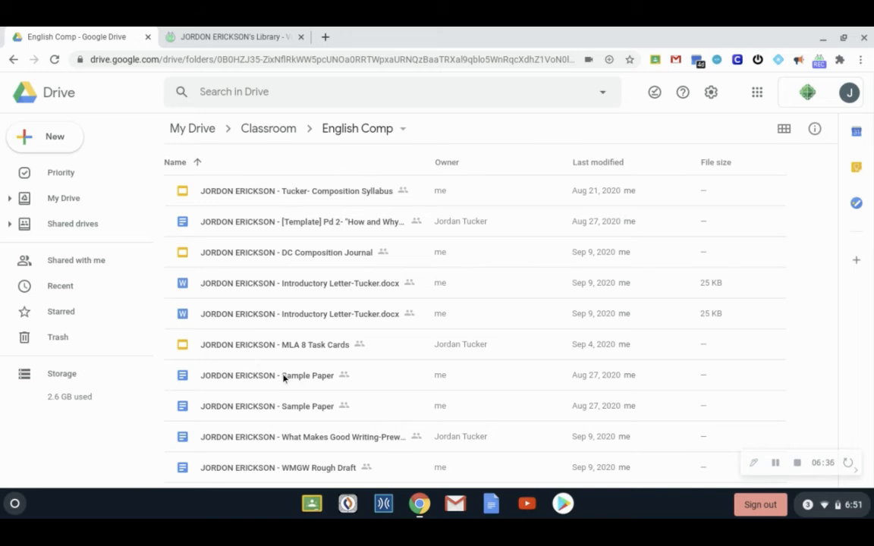
left_click(80, 143)
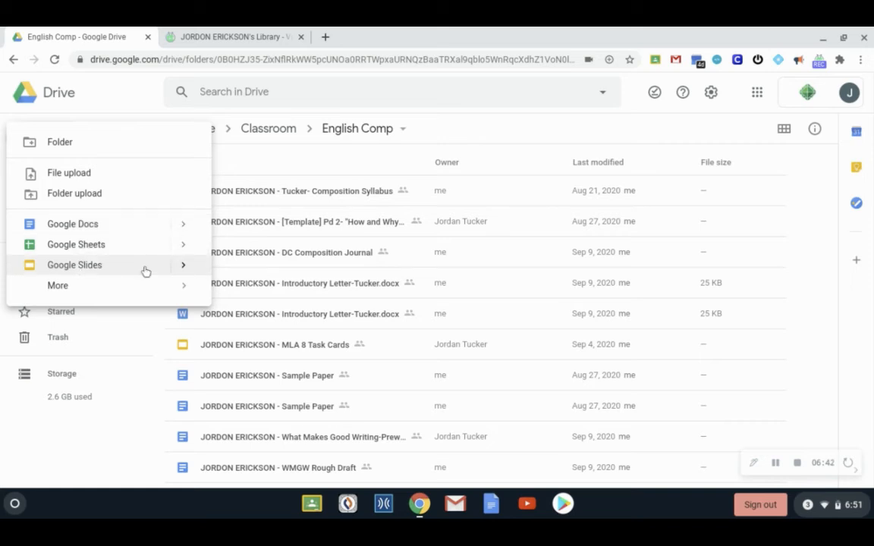
left_click(105, 229)
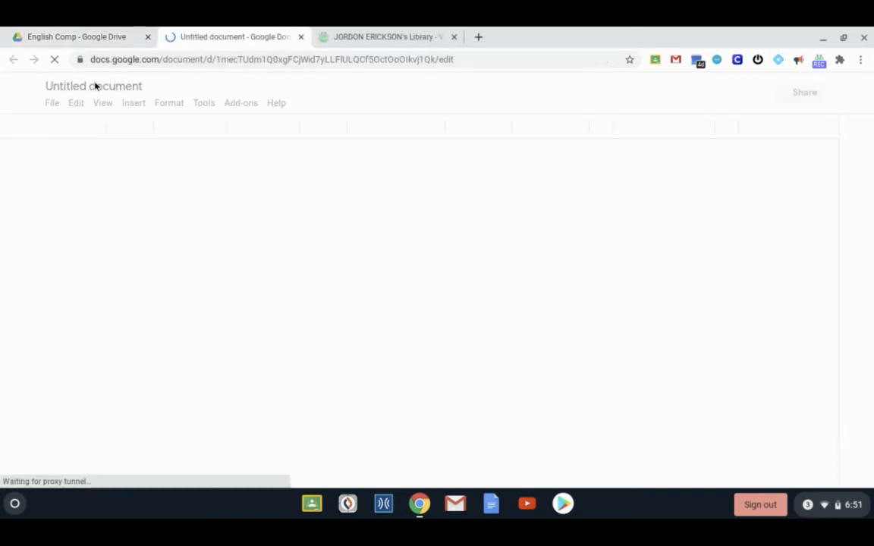
left_click(141, 87)
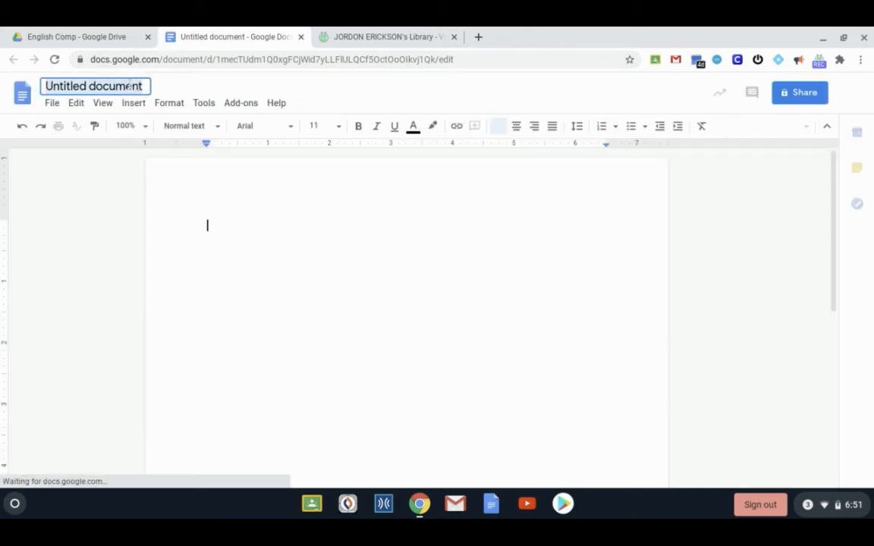
type("Essay")
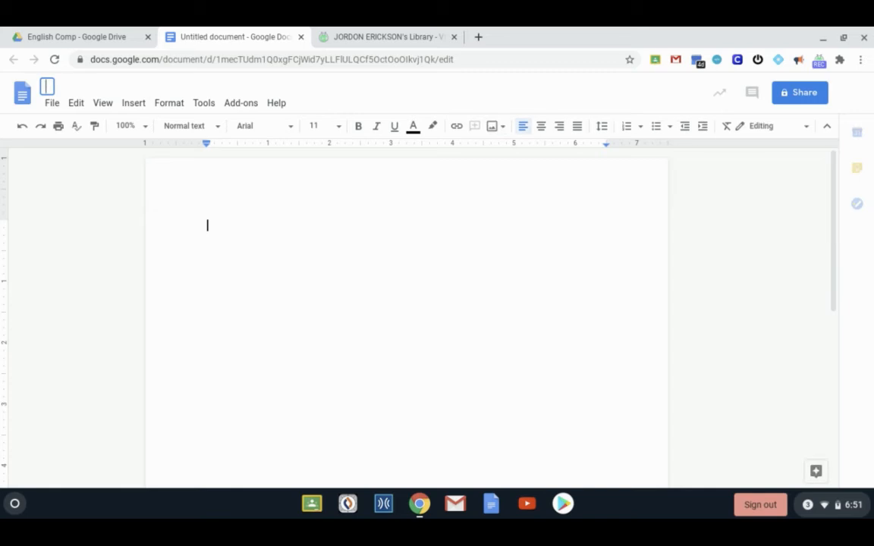
key("Return")
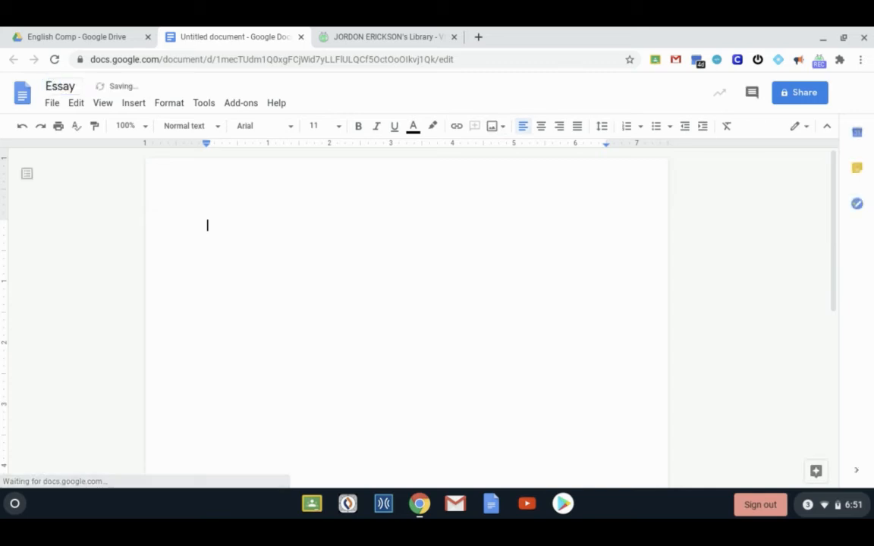
left_click(300, 36)
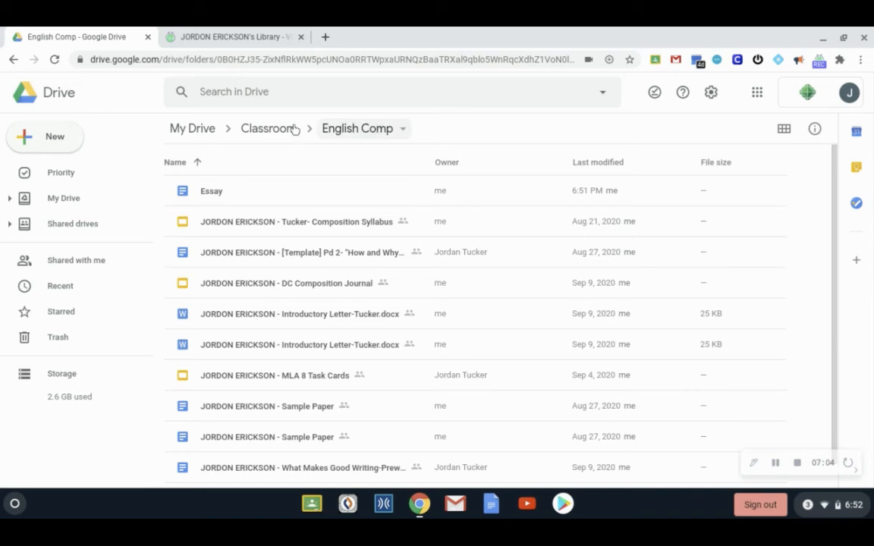
Step: Search Drive for "journal" from My Drive, open the Journal Entry #5 document and close it
left_click(203, 133)
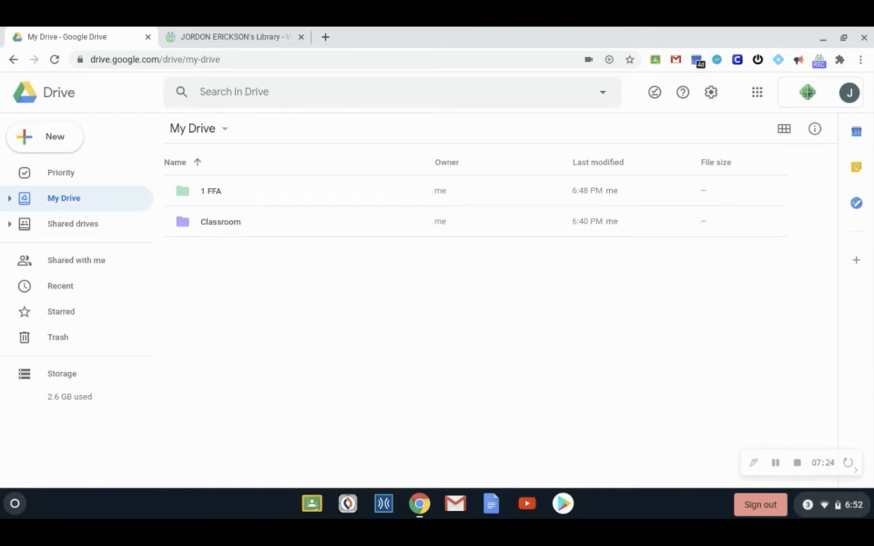
left_click(249, 92)
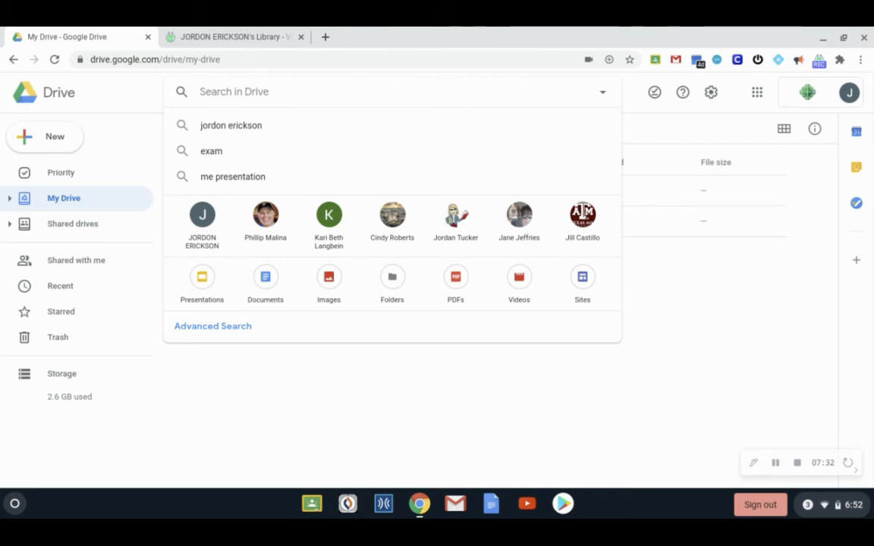
type("journal")
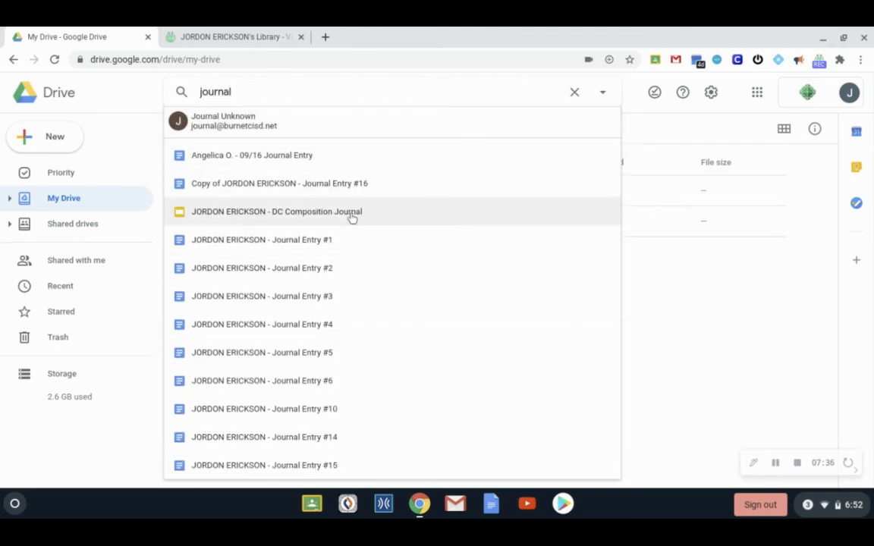
left_click(370, 361)
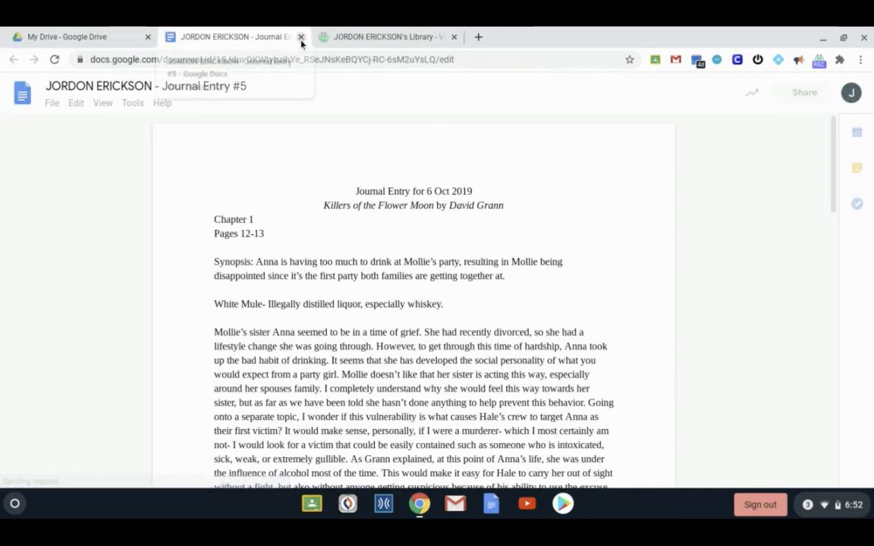
left_click(301, 36)
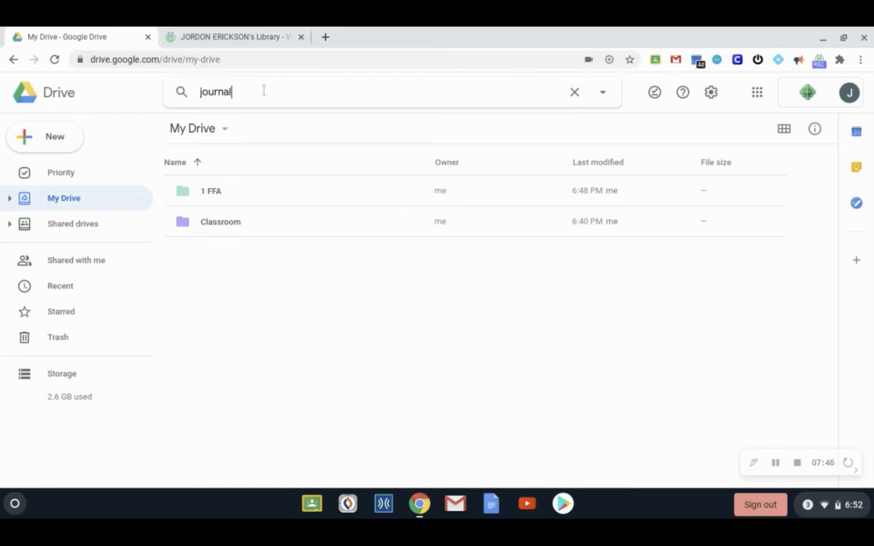
Step: Search all of Drive for "journal", look through the matching files and return to My Drive
key("Return")
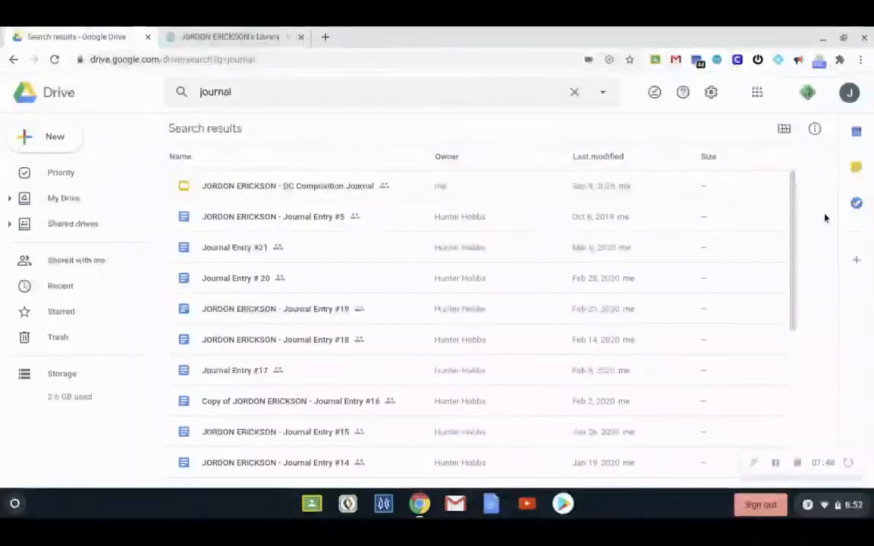
left_click_drag(792, 216, 780, 121)
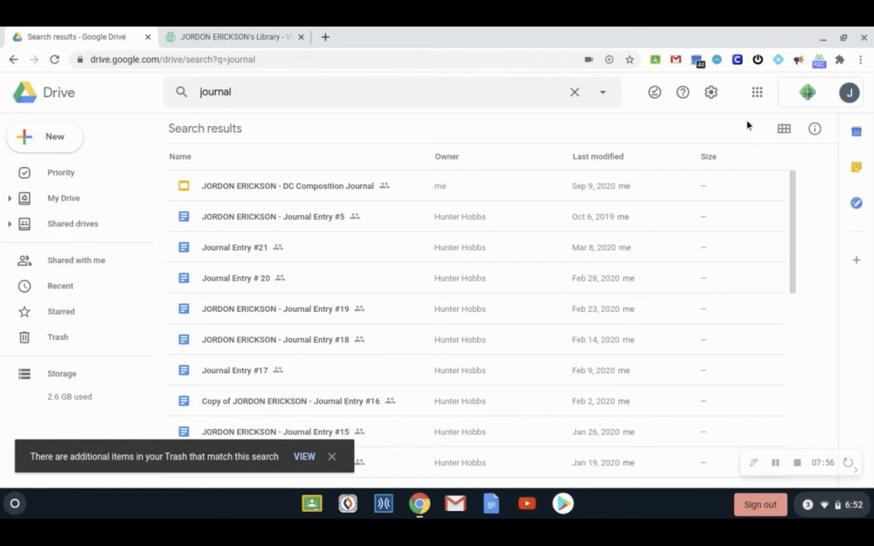
left_click(63, 199)
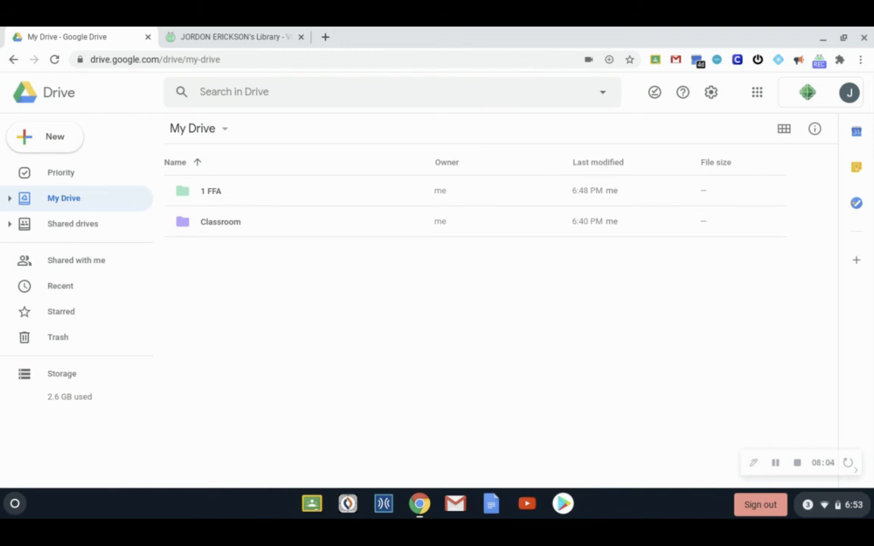
Step: Search for "journal" only within the English Comp folder inside Classroom and select the DC Composition Journal presentation
double_click(233, 232)
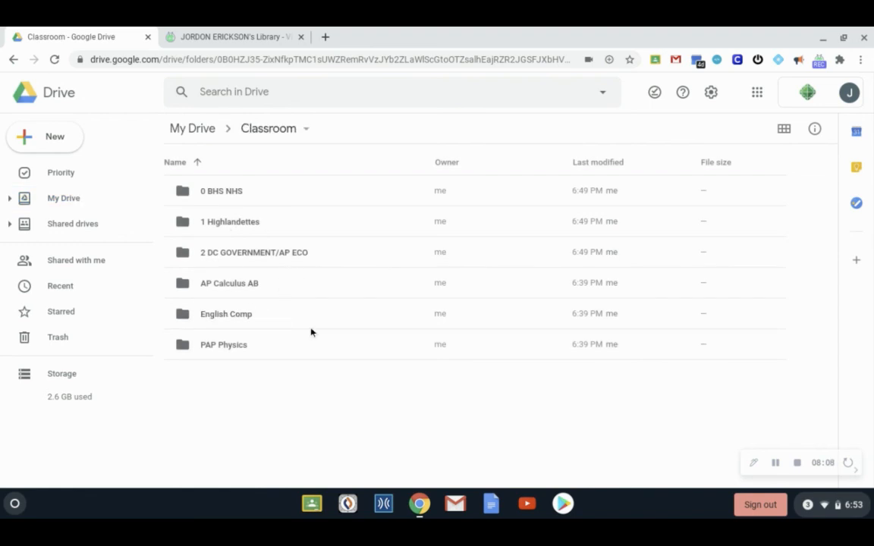
right_click(224, 315)
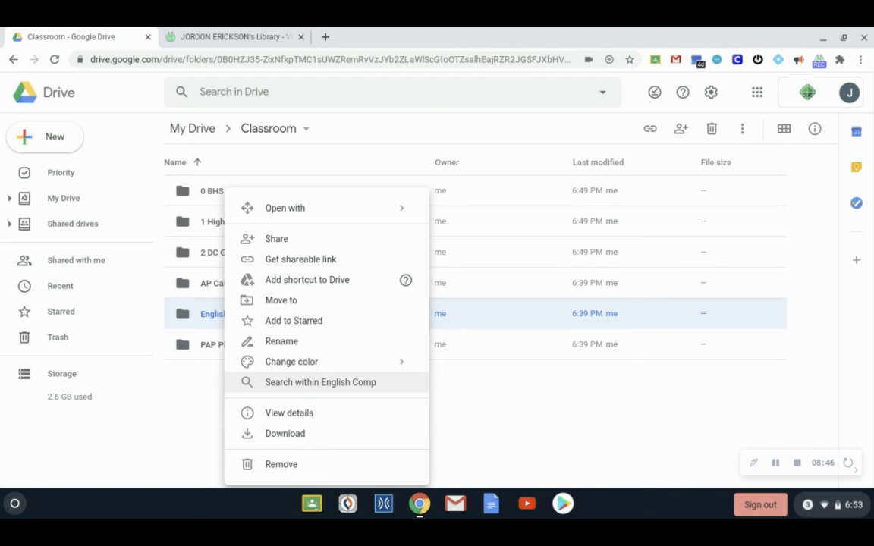
left_click(339, 385)
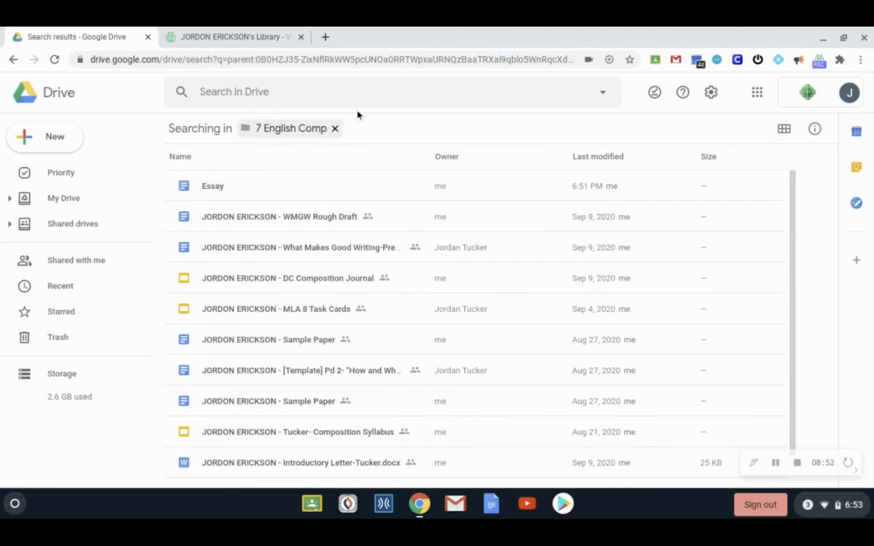
left_click(432, 86)
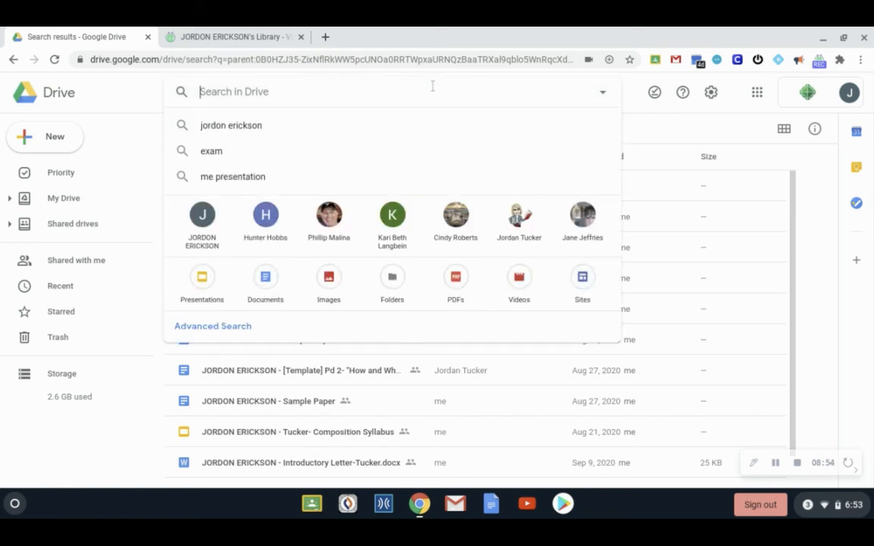
type("jour")
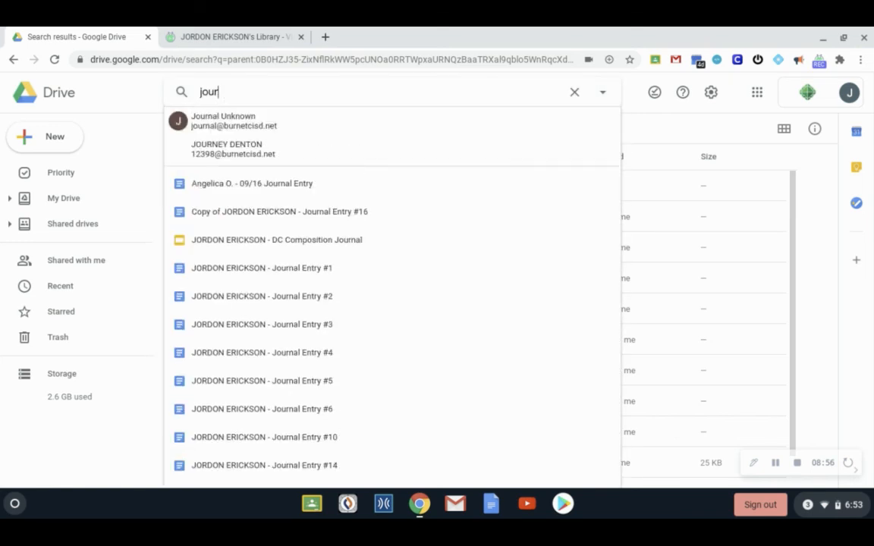
type("nal")
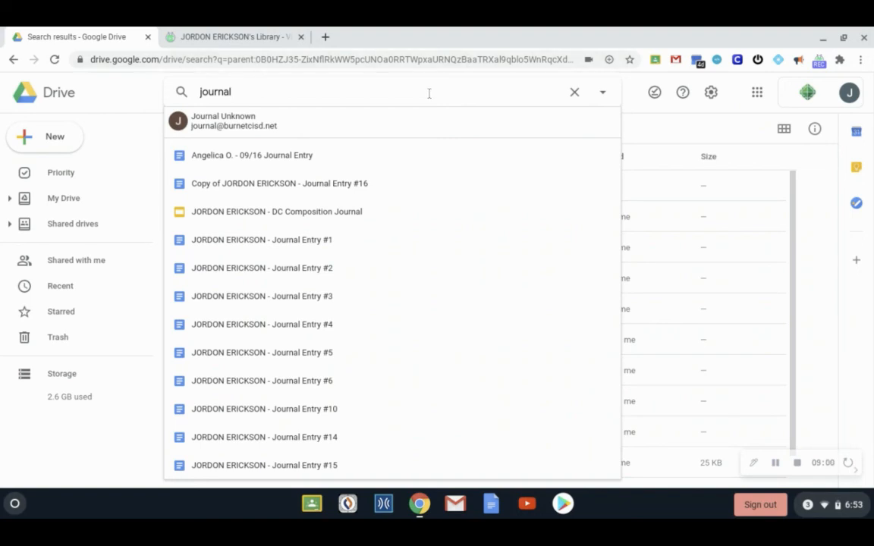
key("Return")
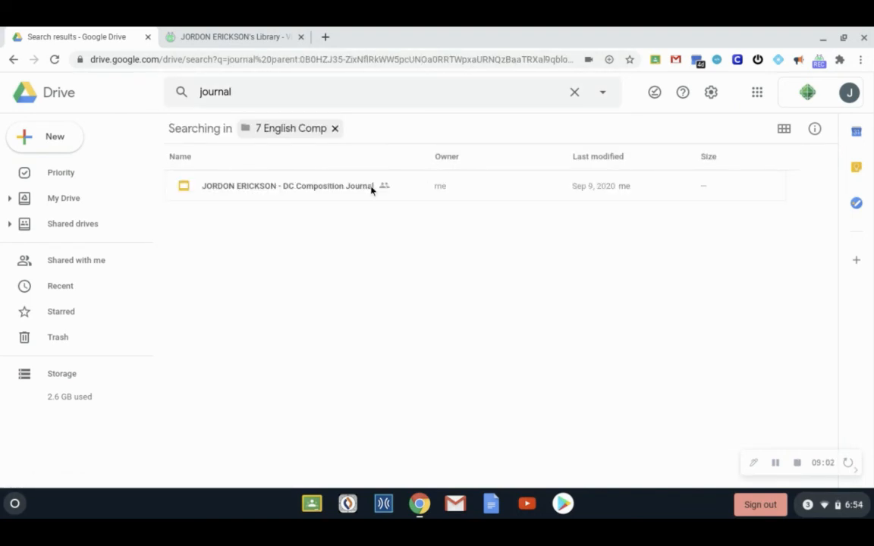
left_click(368, 191)
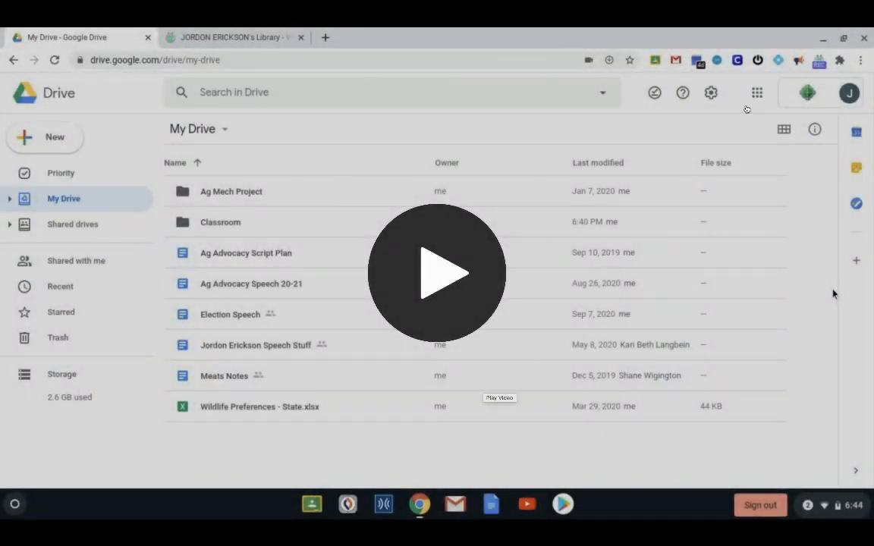
key("Escape")
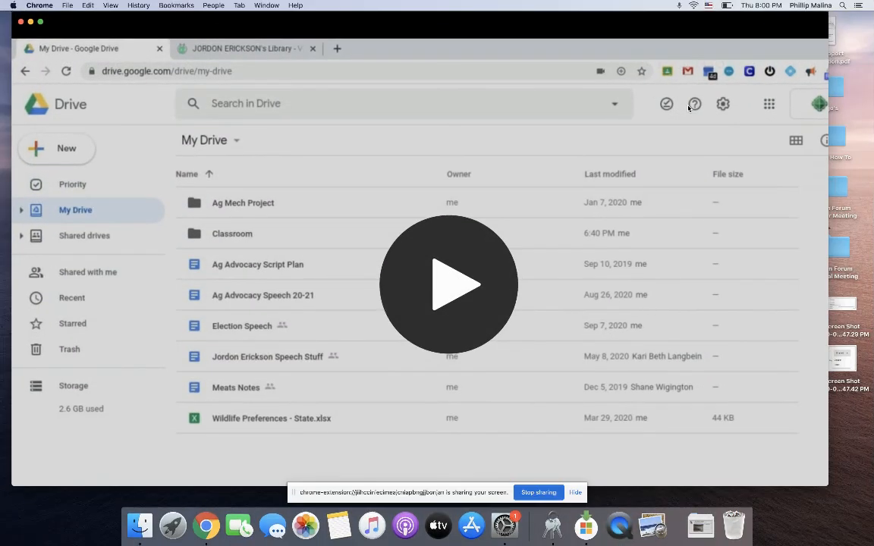